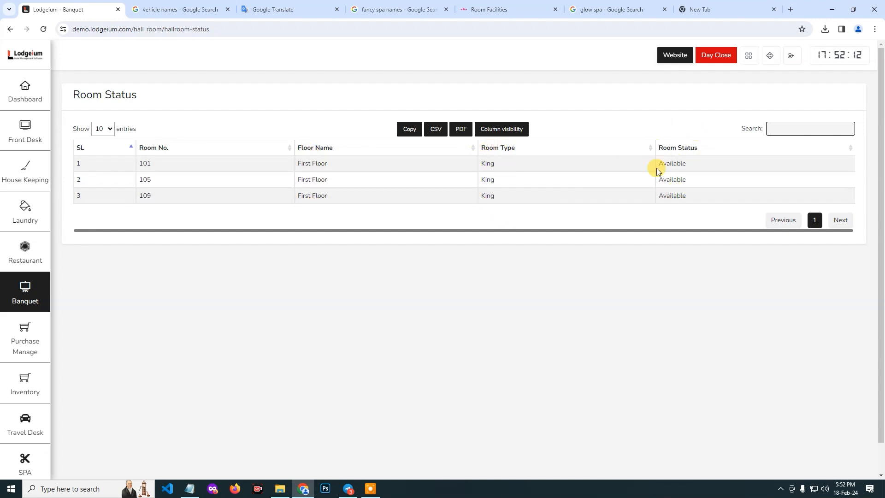
# Open the banquet hall room booking list and start a new hall room booking.
pyautogui.click(38, 288)
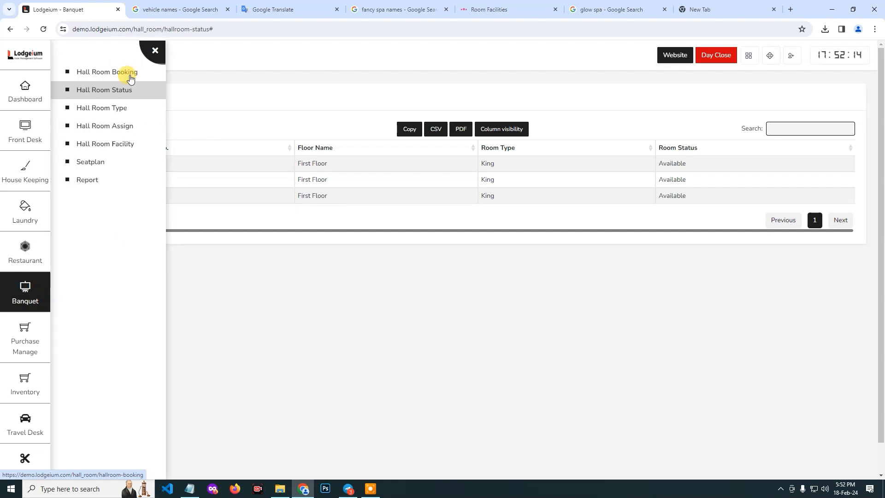
pyautogui.click(116, 70)
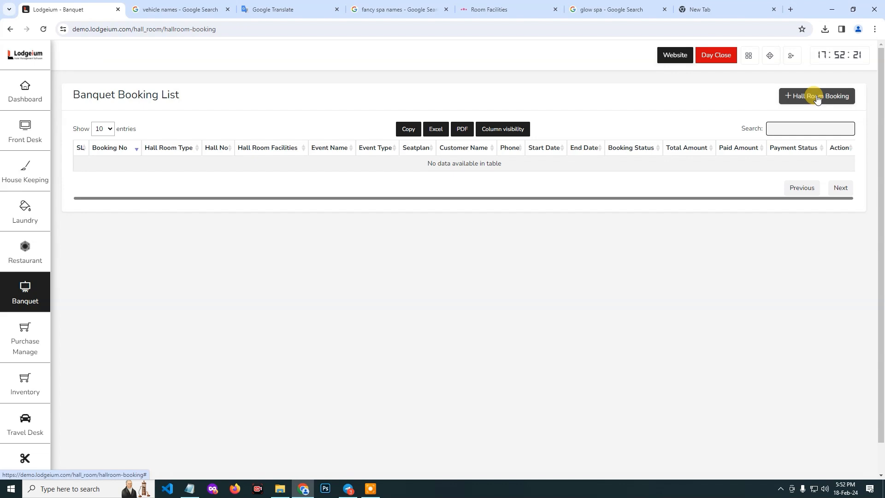
pyautogui.click(817, 97)
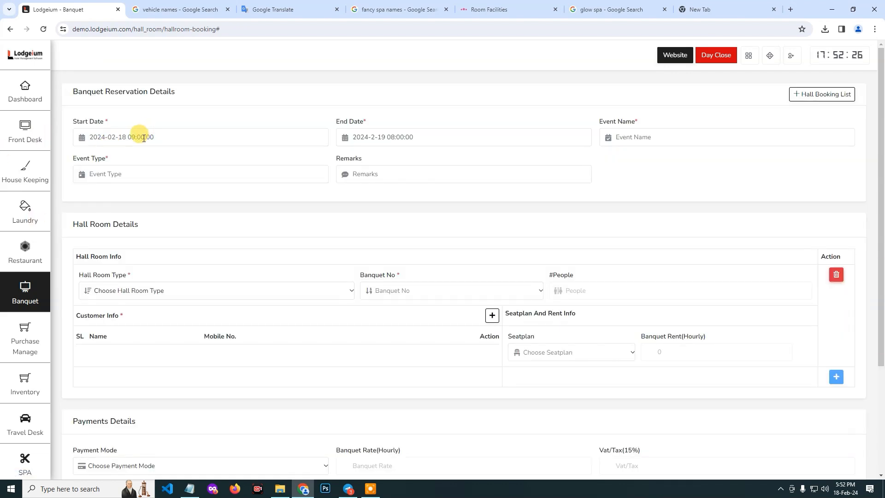
# Set the booking's start date to 18 February 2024 at 6:00 PM.
pyautogui.click(182, 141)
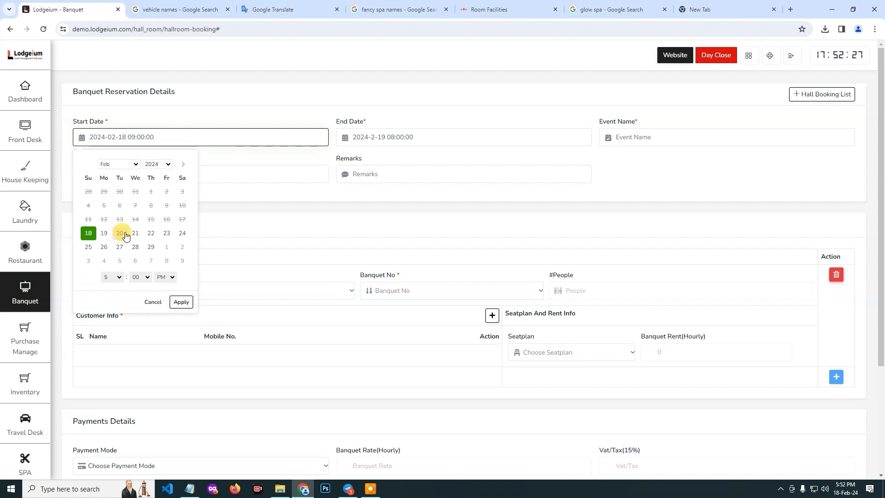
pyautogui.click(88, 235)
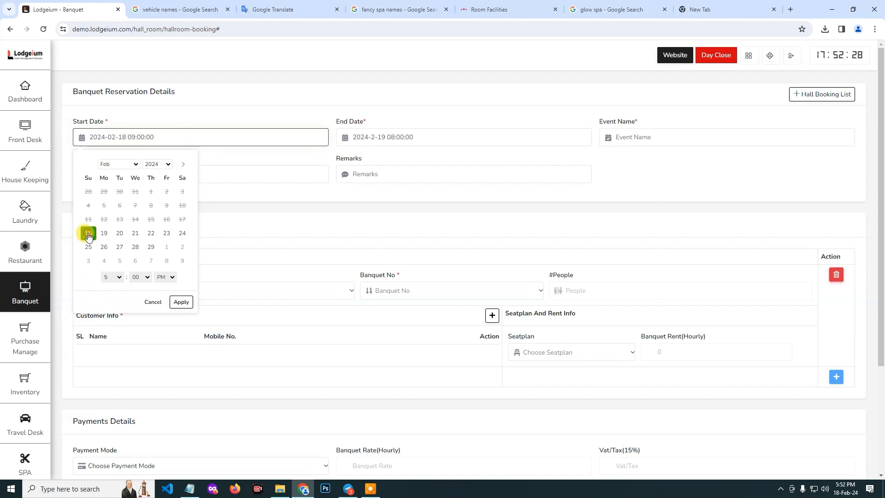
pyautogui.click(116, 278)
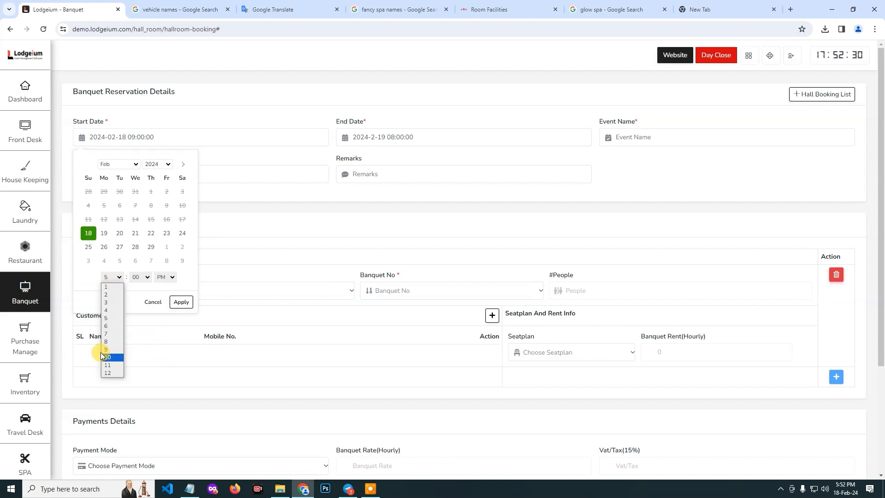
pyautogui.click(110, 327)
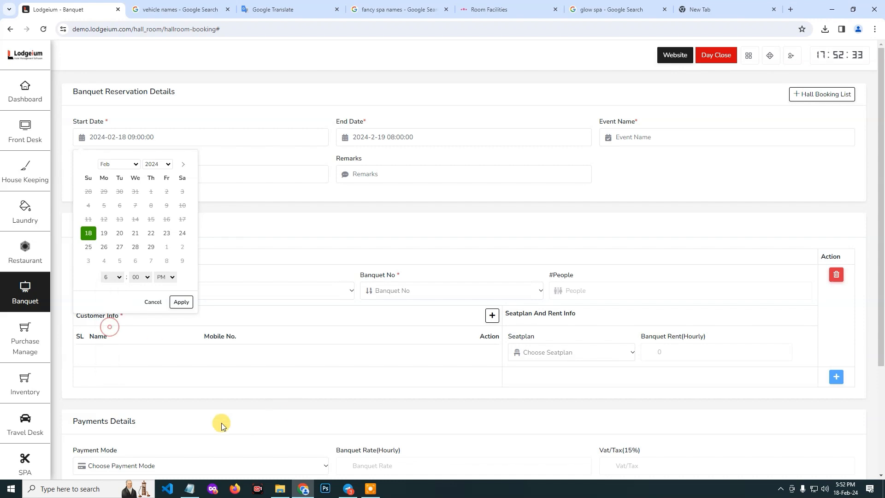
pyautogui.click(182, 303)
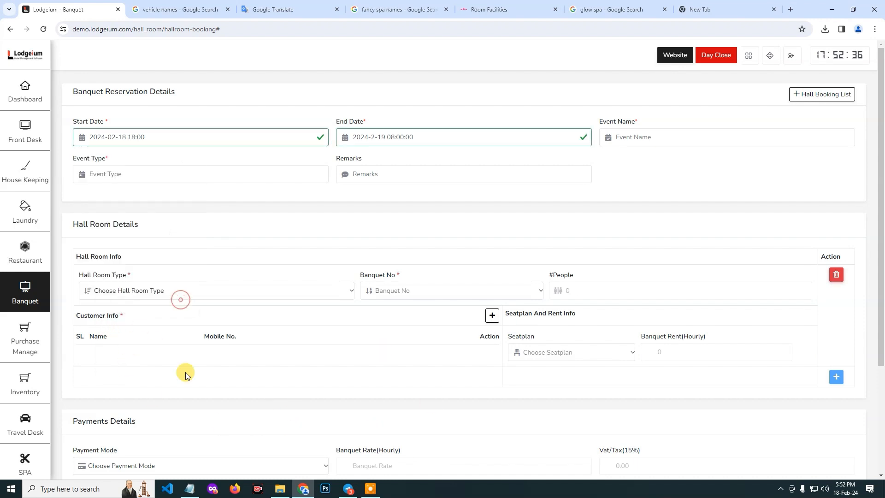
# Set the booking's end date to 18 February 2024 at 8:00 PM.
pyautogui.click(404, 134)
pyautogui.click(378, 277)
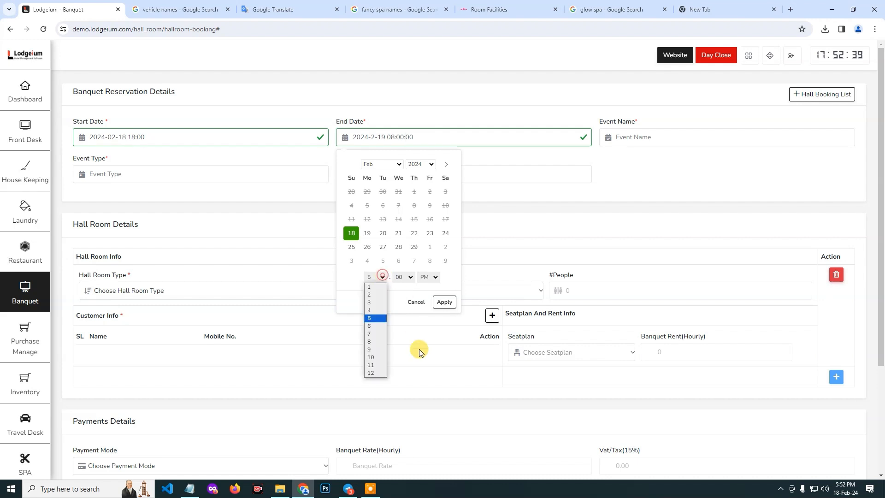
pyautogui.click(372, 342)
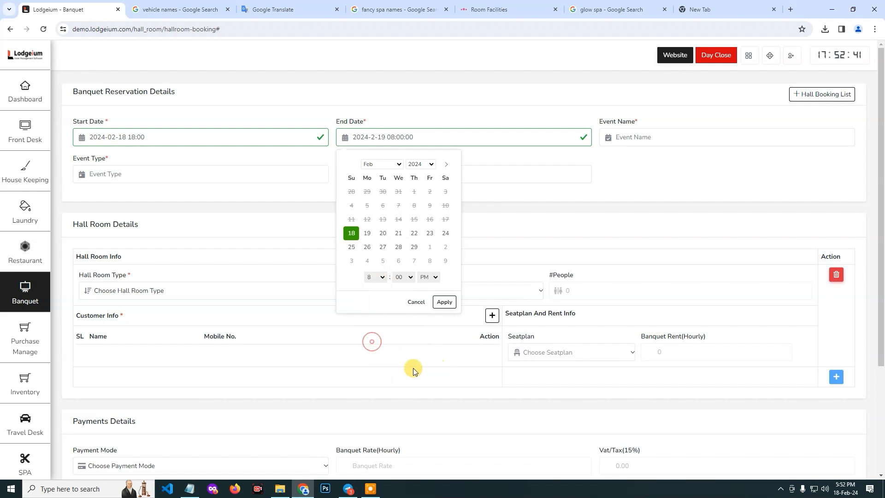
pyautogui.click(445, 304)
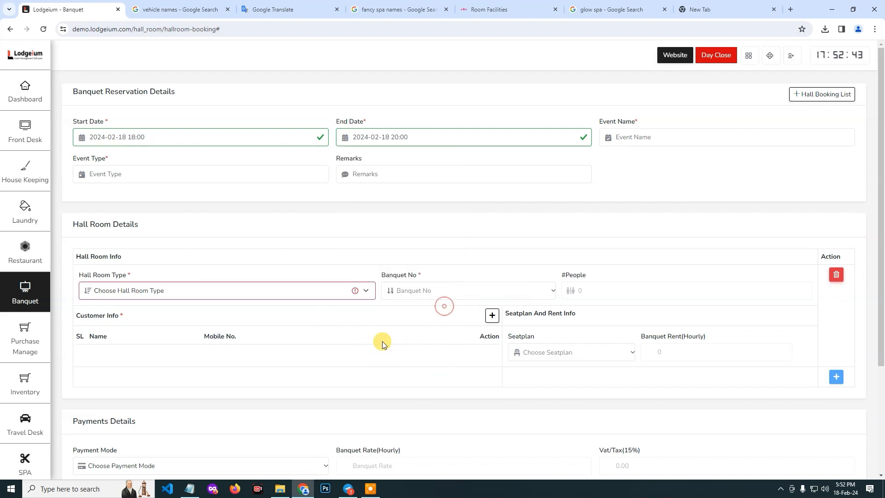
# Enter Meeting as the event name and Corporate as the event type.
pyautogui.click(647, 132)
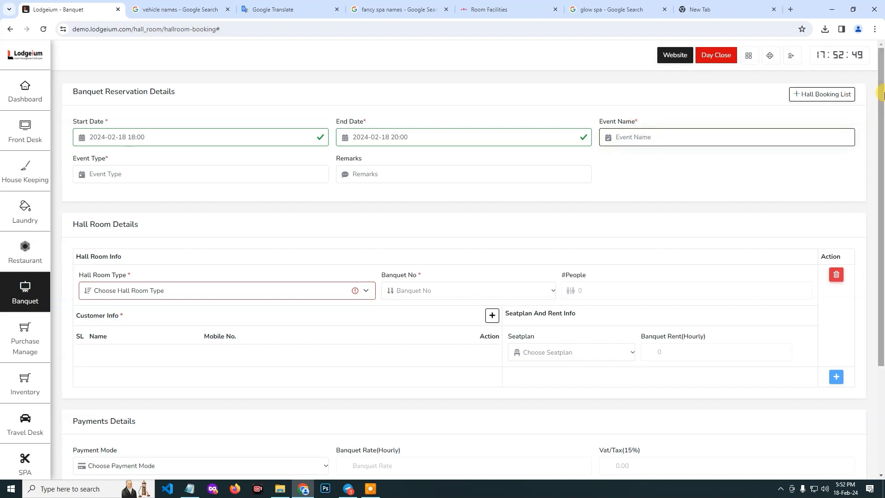
pyautogui.write('Meeting')
pyautogui.click(118, 174)
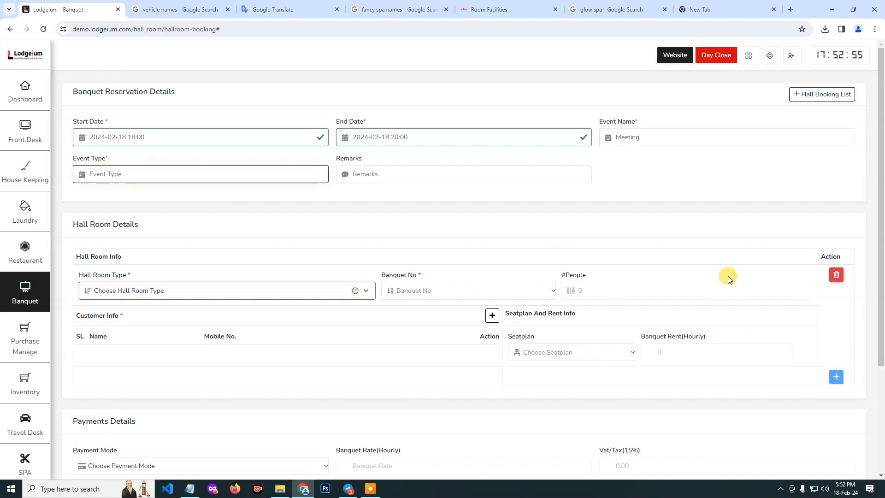
pyautogui.write('Corporate')
# Choose hall room type King with banquet number 101 and the seat plan Seating_Plan_A4.
pyautogui.click(192, 290)
pyautogui.click(136, 341)
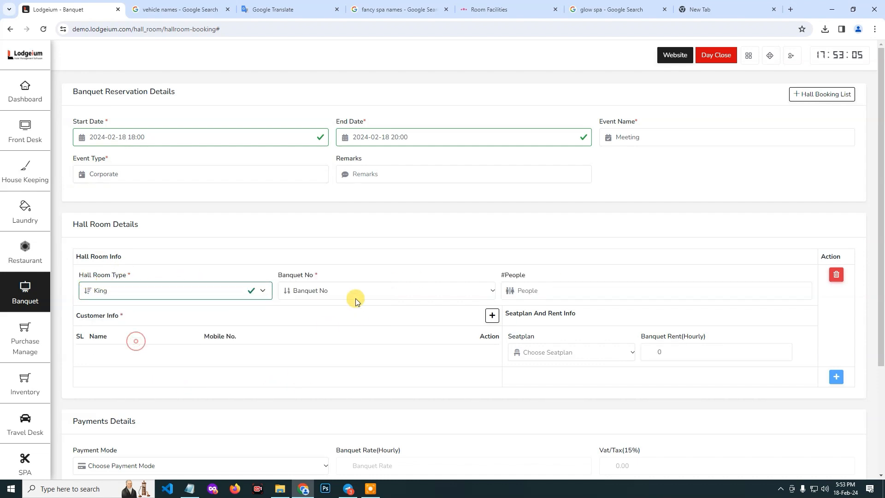
pyautogui.click(348, 293)
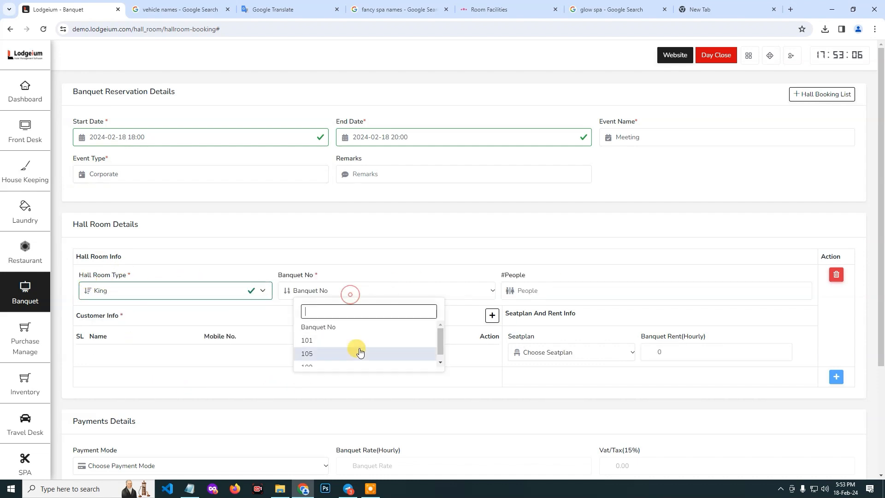
pyautogui.click(313, 341)
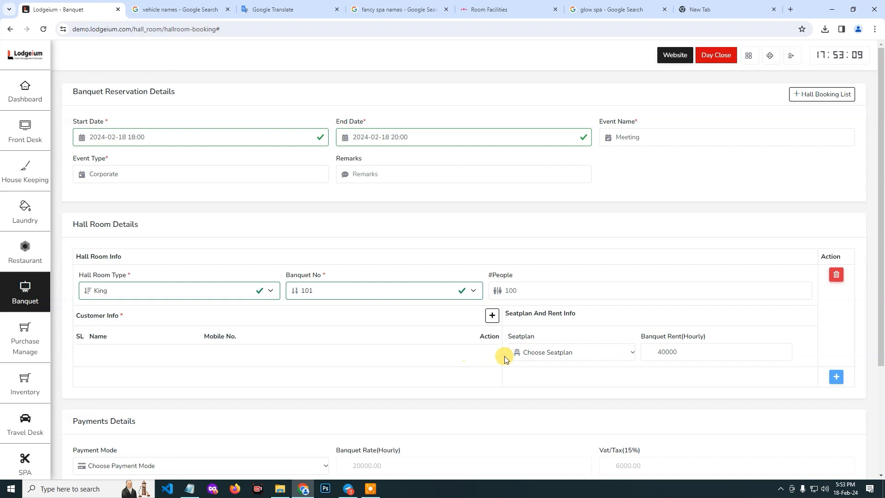
pyautogui.click(567, 361)
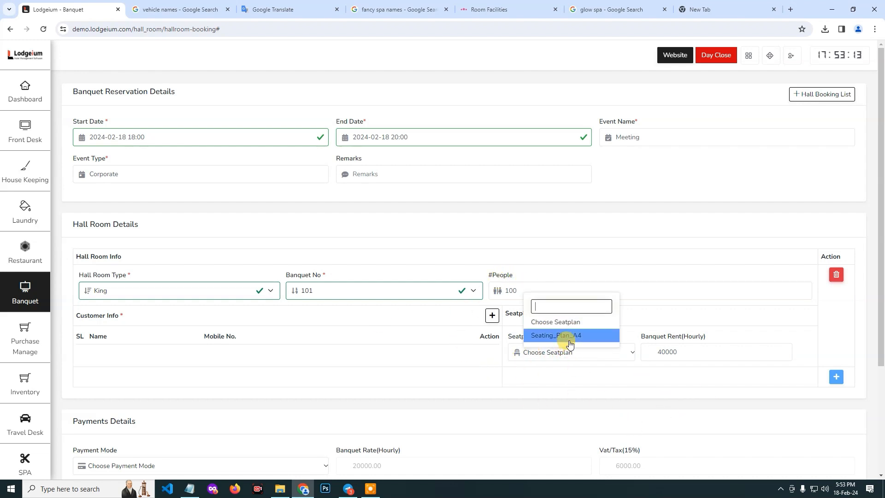
pyautogui.click(571, 339)
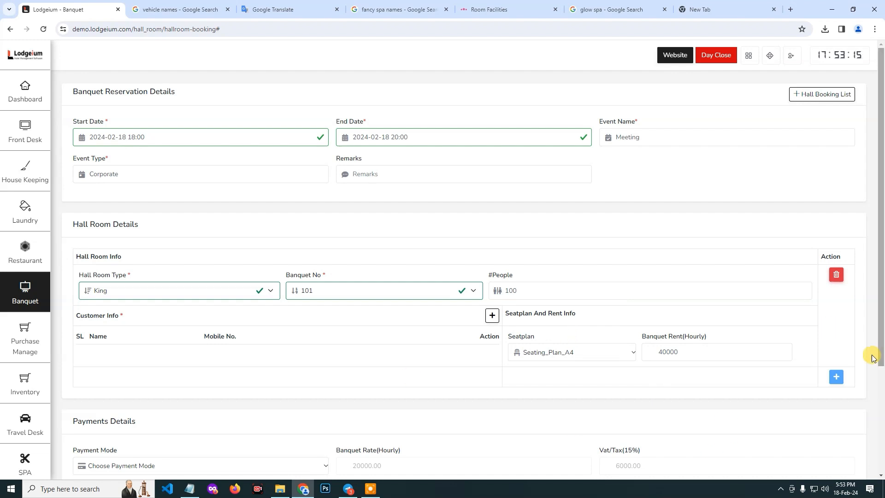
# Examine the hourly banquet rent and the rate, tax, service charge and total in the payment details.
pyautogui.scroll(-1, 756, 389)
pyautogui.scroll(1, 691, 359)
pyautogui.scroll(-1, 644, 332)
pyautogui.click(696, 306)
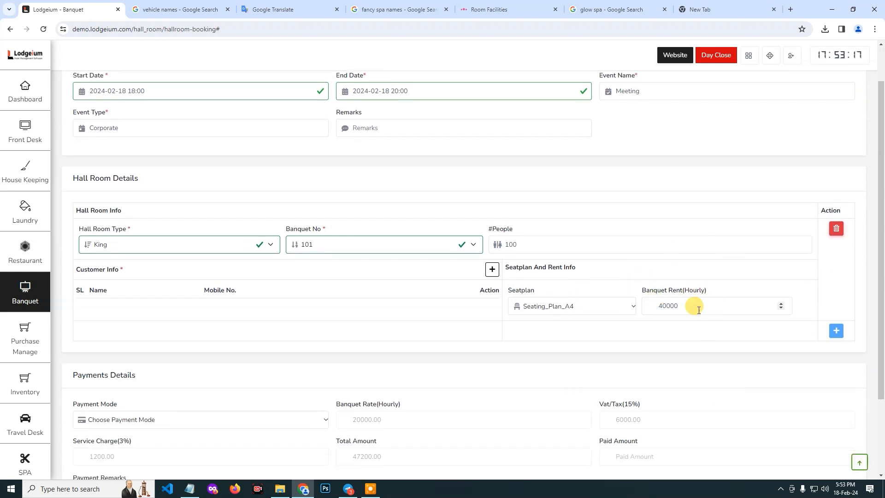
pyautogui.moveTo(695, 306); pyautogui.dragTo(648, 306)
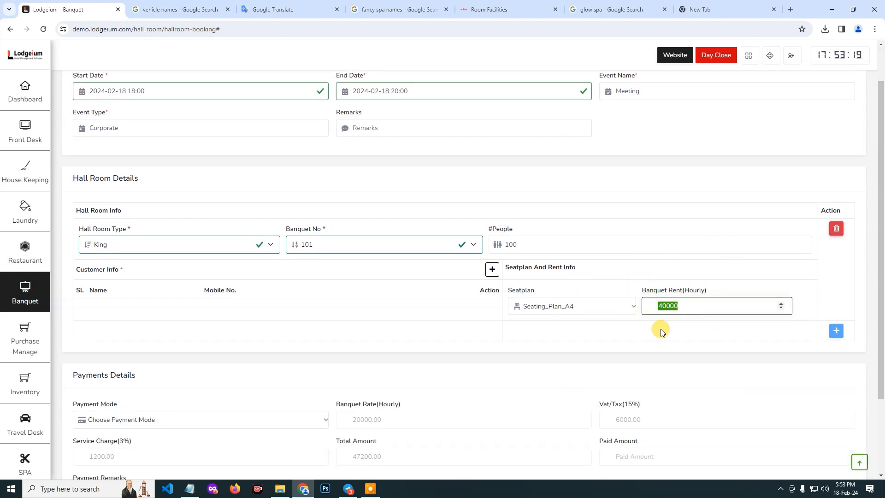
pyautogui.scroll(-3, 678, 348)
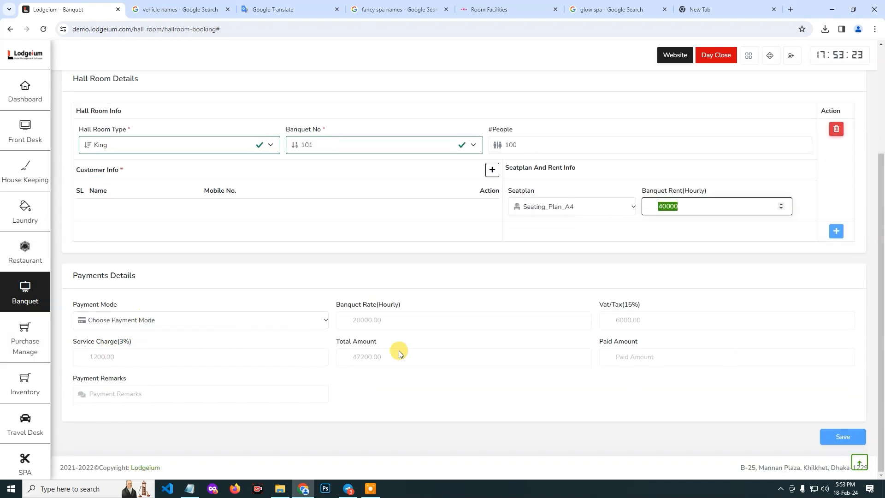
pyautogui.scroll(4, 642, 415)
# Add a new customer to the booking and enter country code +88 and the customer's mobile number.
pyautogui.click(492, 315)
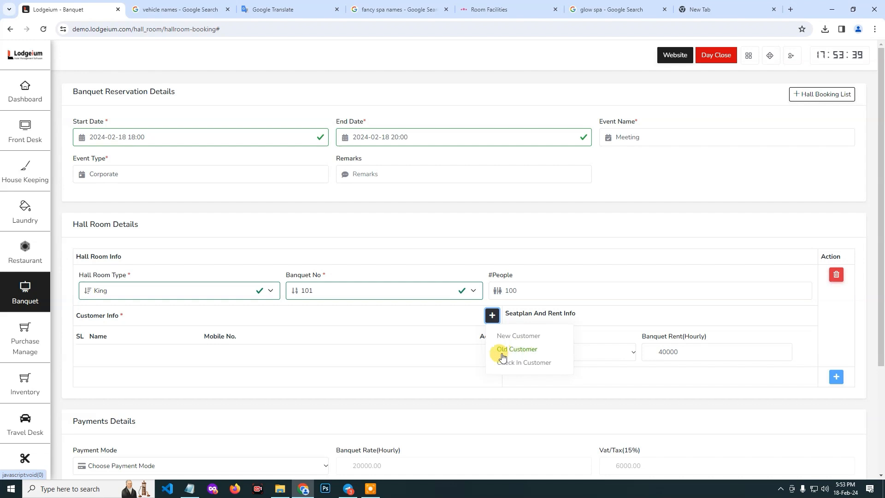
pyautogui.click(529, 340)
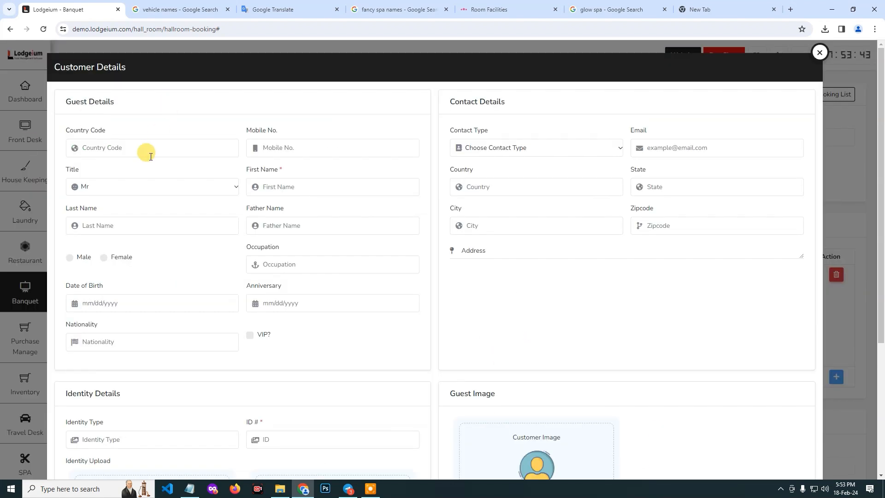
pyautogui.click(137, 147)
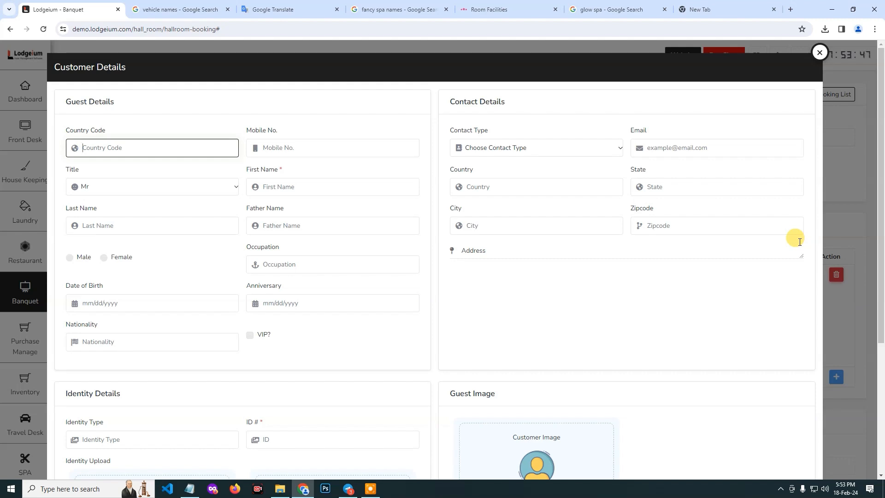
pyautogui.write('+88')
pyautogui.click(294, 148)
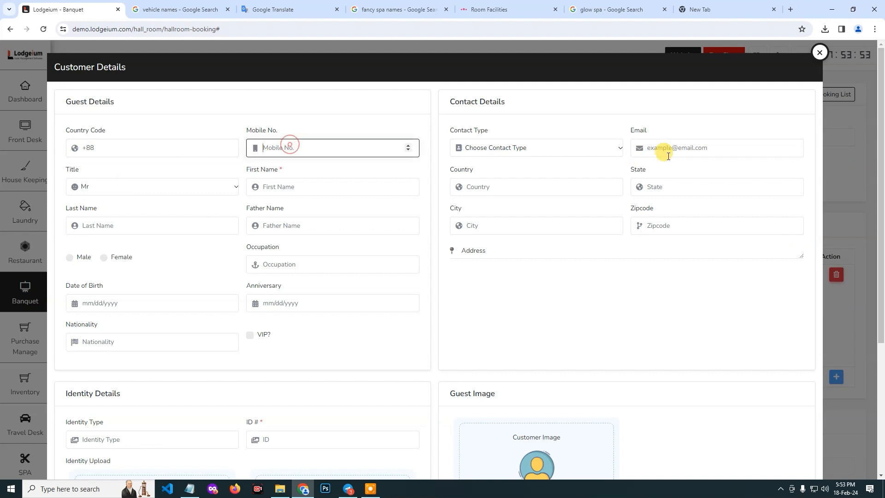
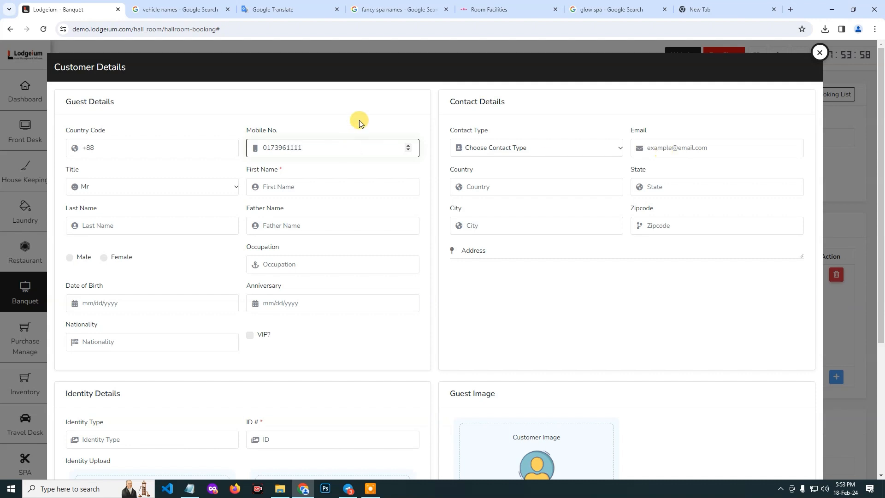
# Enter the customer's first name and set the title to Ms.
pyautogui.click(274, 187)
pyautogui.write('C')
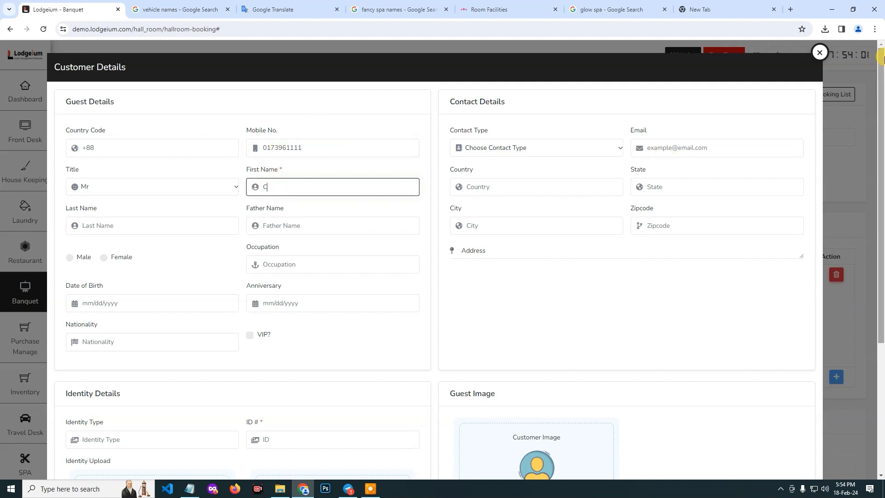
pyautogui.write('haity')
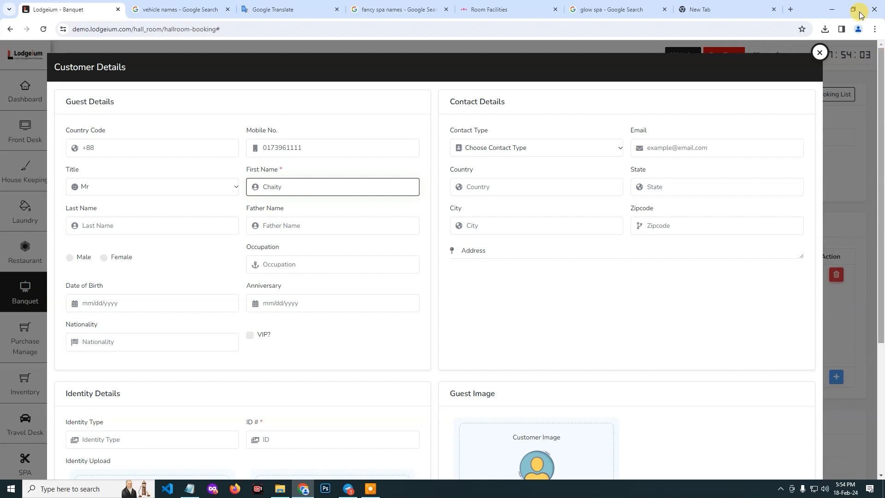
pyautogui.click(137, 188)
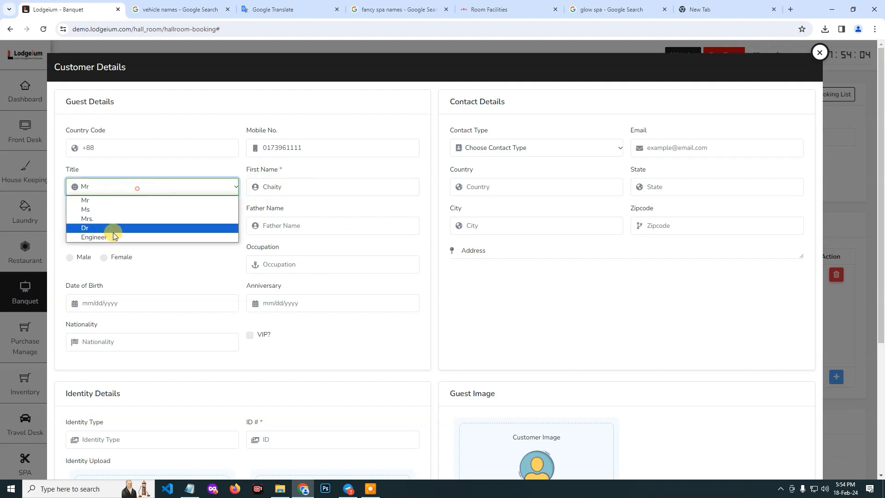
pyautogui.click(106, 209)
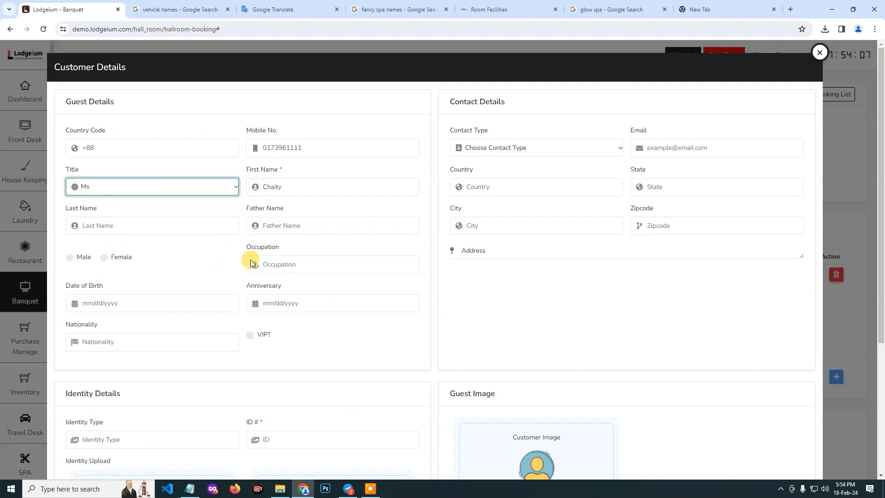
# Enter SQA as the customer's occupation.
pyautogui.click(286, 264)
pyautogui.write('S')
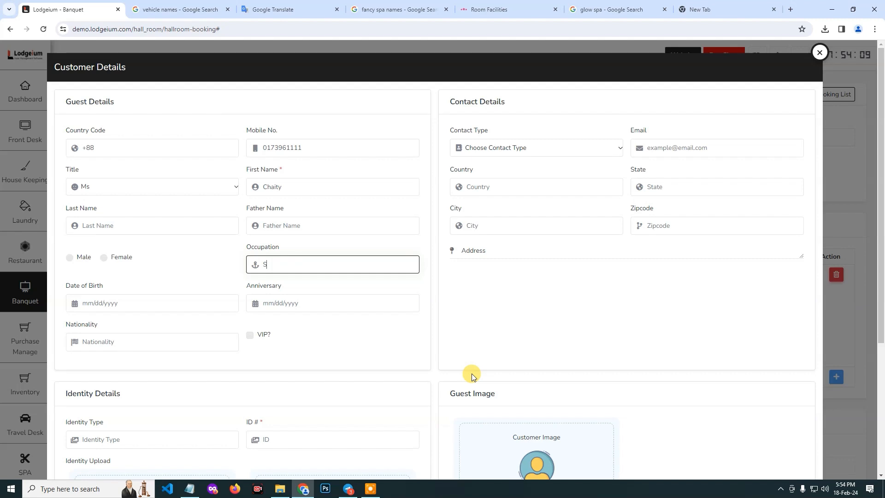
pyautogui.write('QA')
# Set the customer's date of birth in the guest details.
pyautogui.click(116, 303)
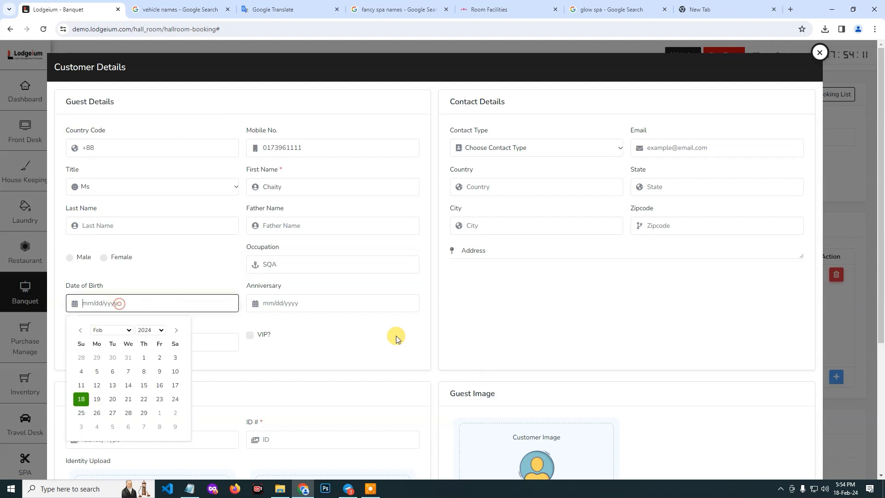
pyautogui.click(150, 330)
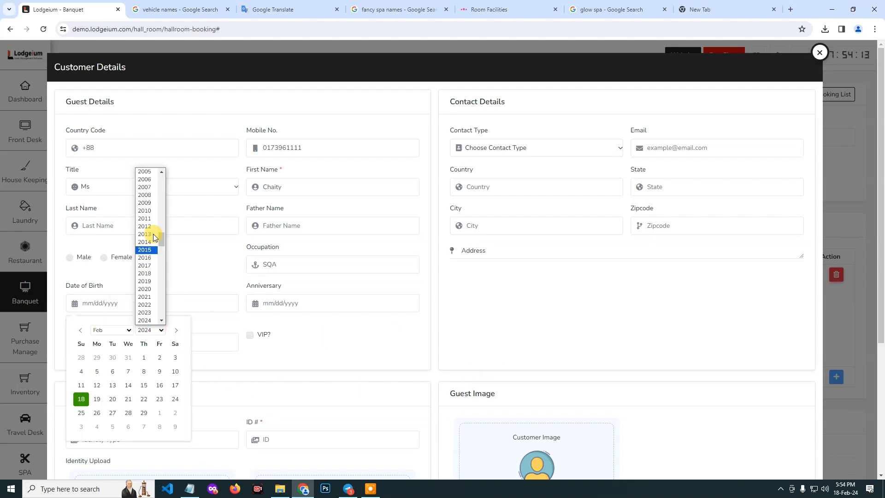
pyautogui.scroll(5, 145, 186)
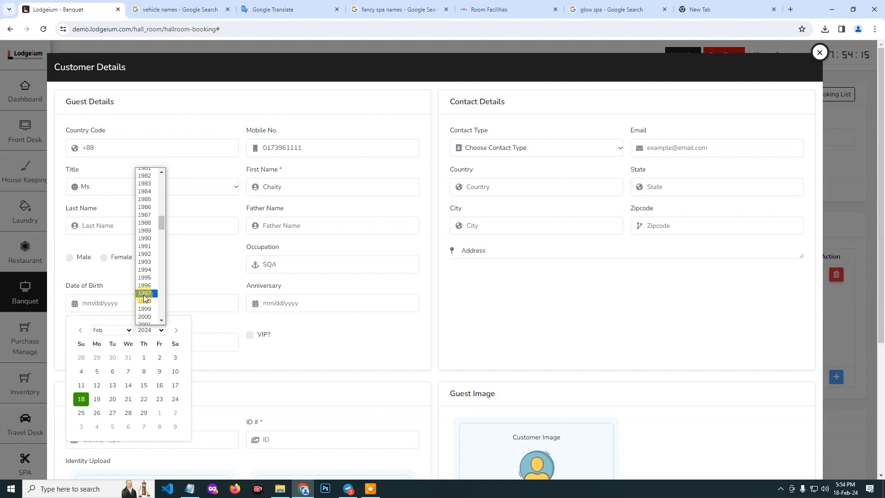
pyautogui.click(146, 270)
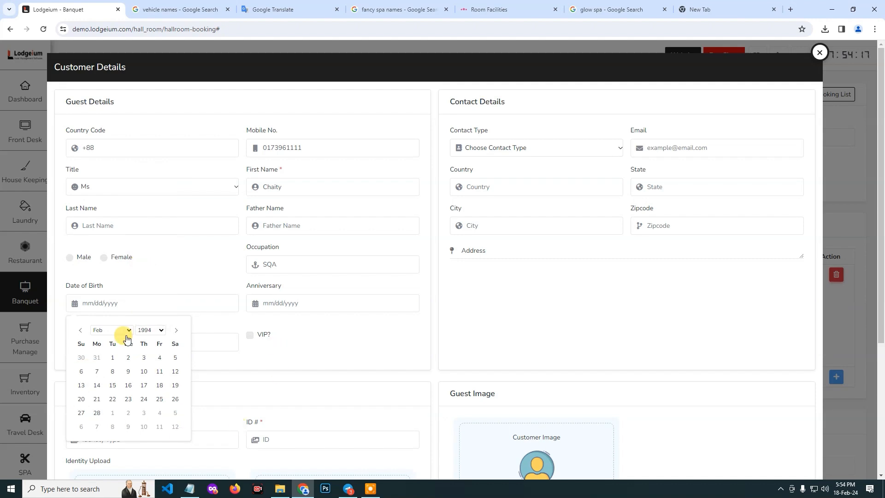
pyautogui.click(111, 357)
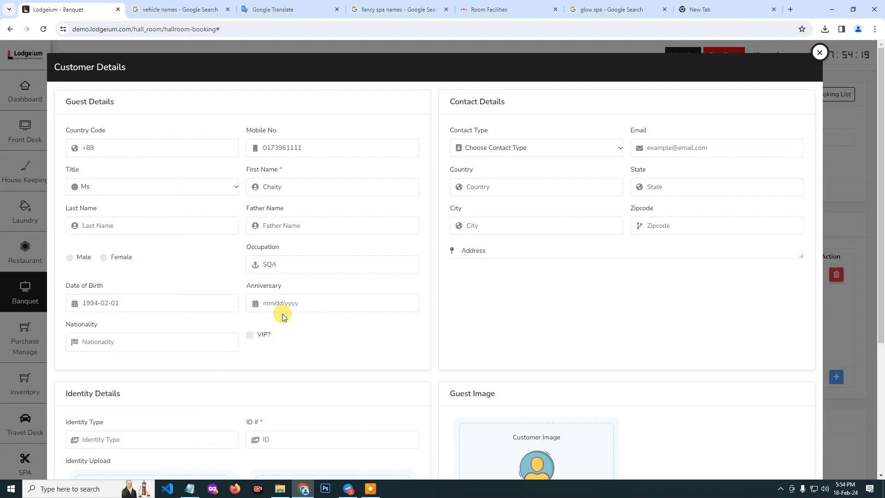
# Enter Bangladeshi as the customer's nationality.
pyautogui.scroll(-1, 304, 355)
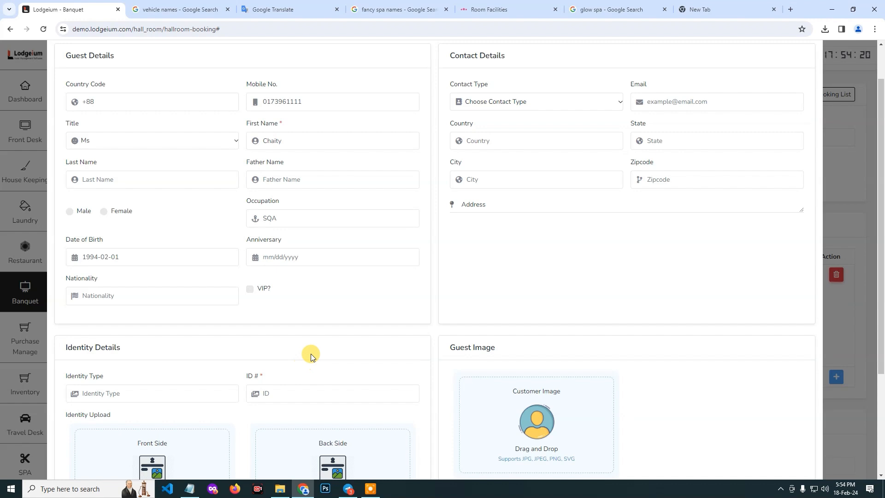
pyautogui.click(134, 295)
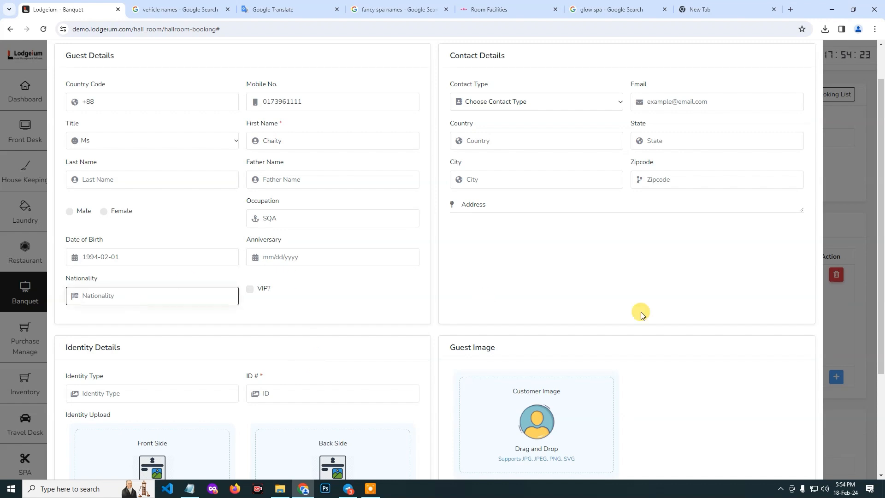
pyautogui.write('B')
pyautogui.write('angladeshi')
# Set the contact type in the customer's contact details to Personal.
pyautogui.click(457, 105)
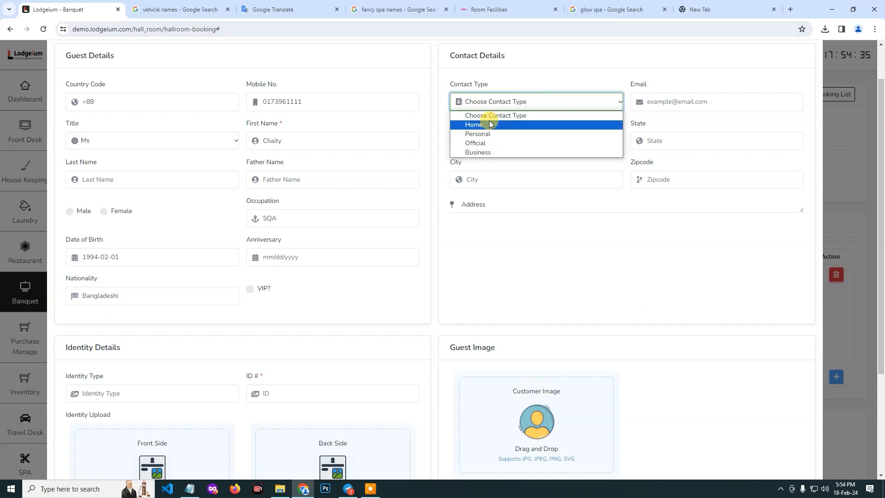
pyautogui.click(494, 152)
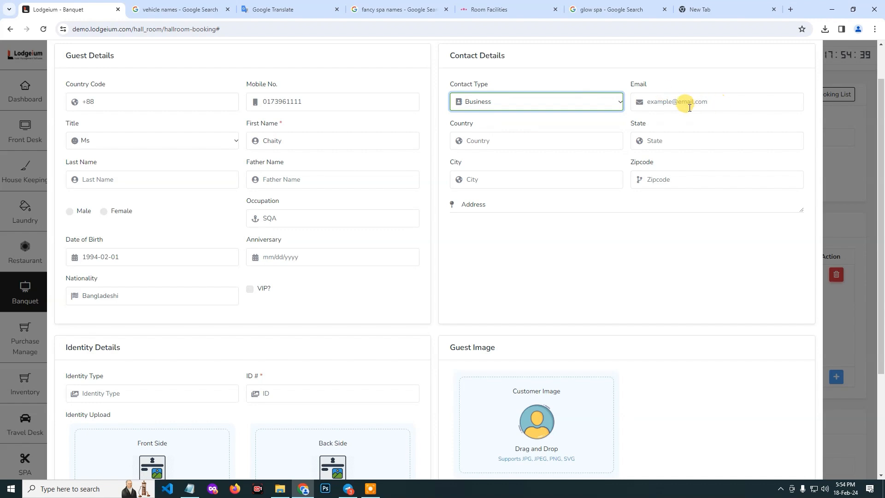
pyautogui.click(512, 106)
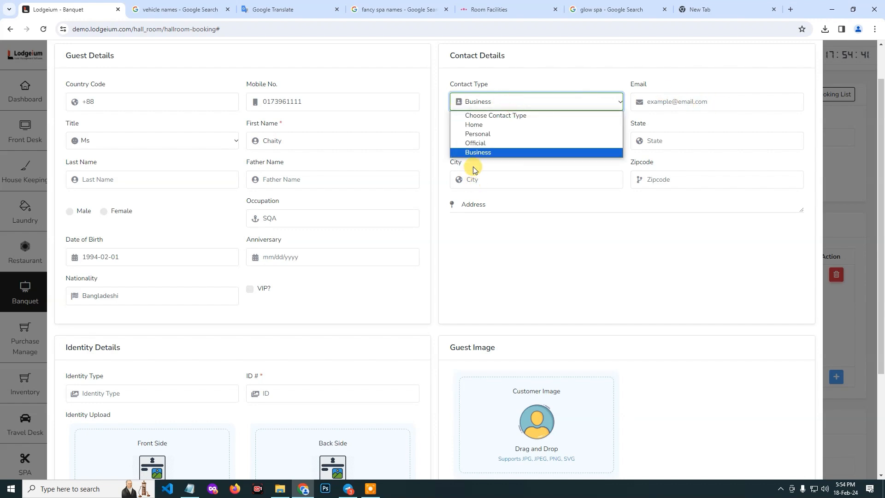
pyautogui.click(491, 132)
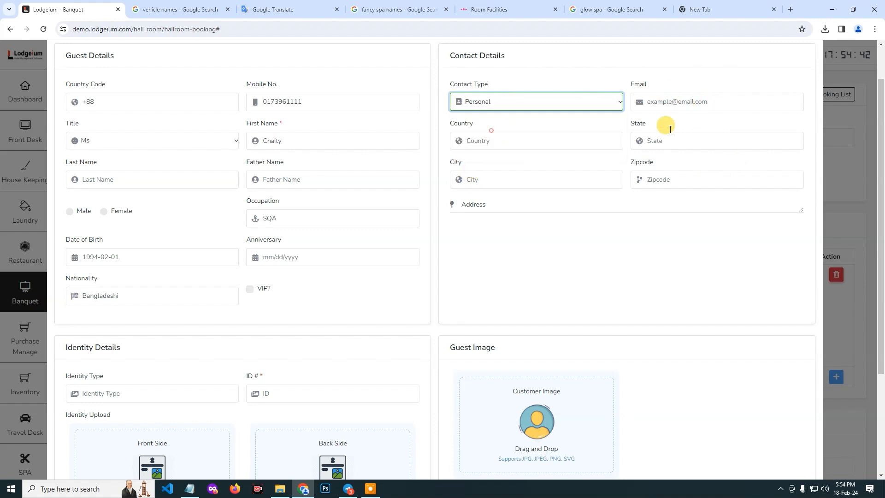
# Enter the customer's e-mail address in lowercase in the contact details.
pyautogui.click(691, 97)
pyautogui.write('Cha')
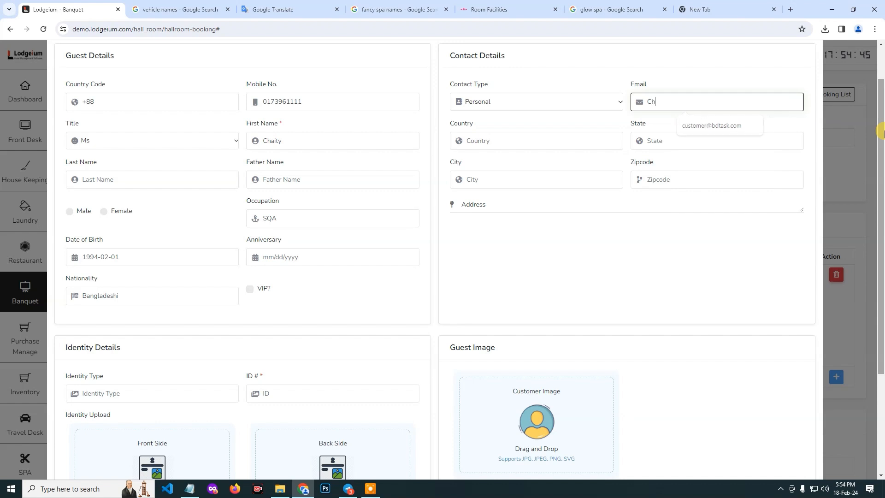
pyautogui.press('BackSpace')
pyautogui.press('BackSpace')
pyautogui.press('BackSpace')
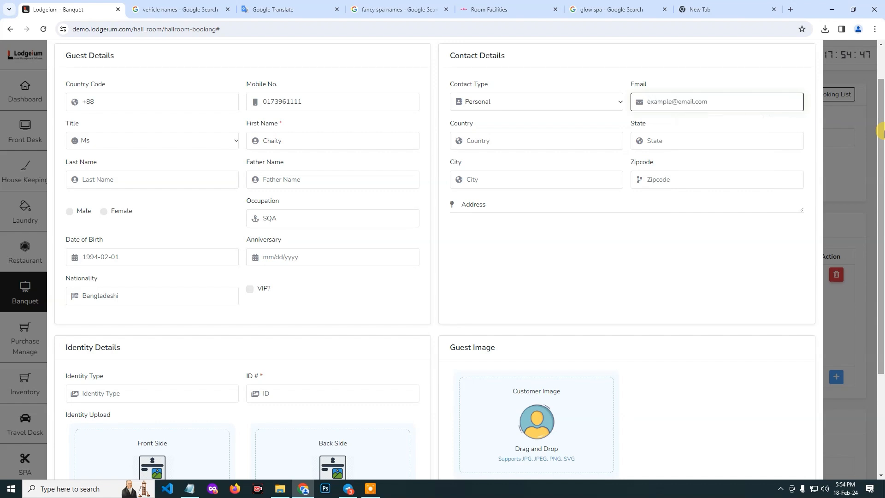
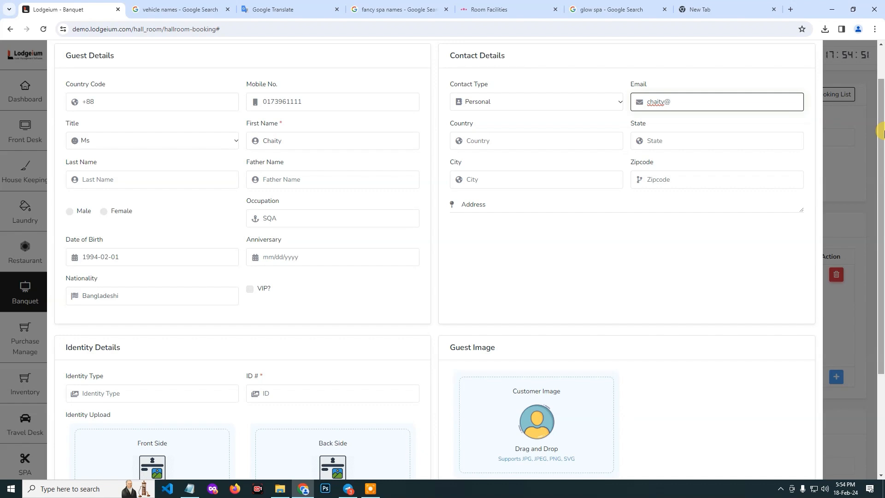
# Enter Bangladesh as the customer's country and fill in the state.
pyautogui.click(497, 133)
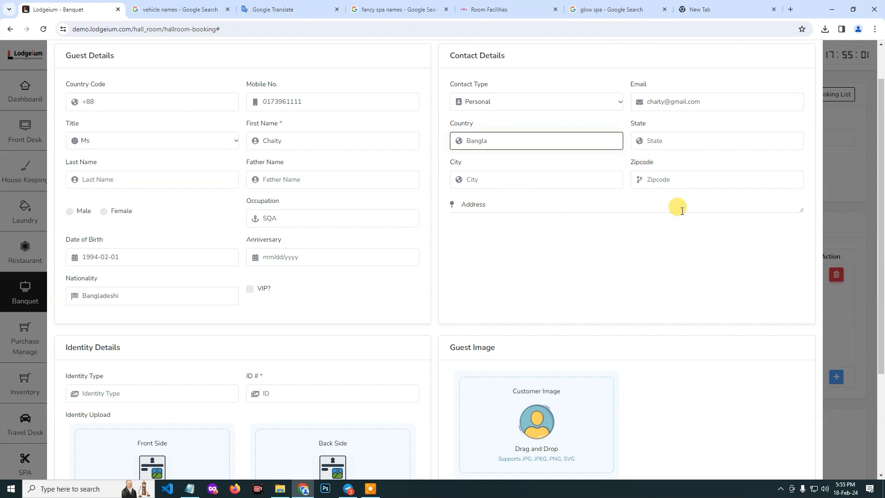
pyautogui.write('desh')
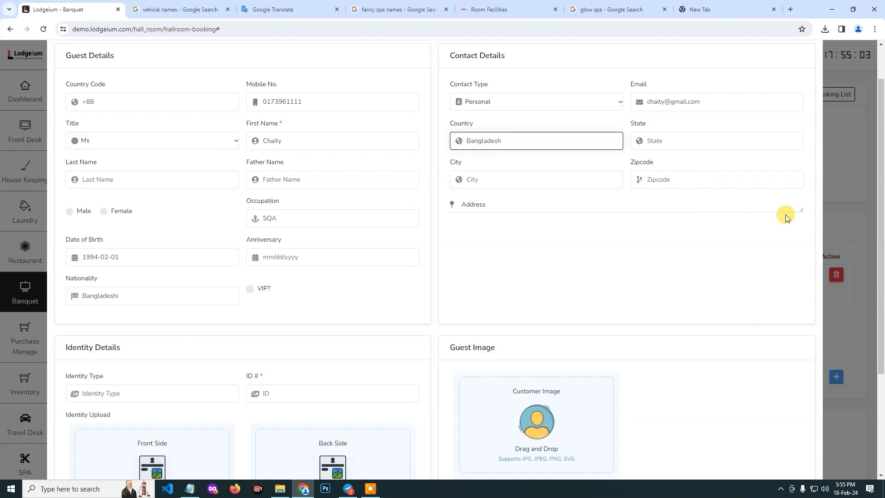
pyautogui.click(675, 142)
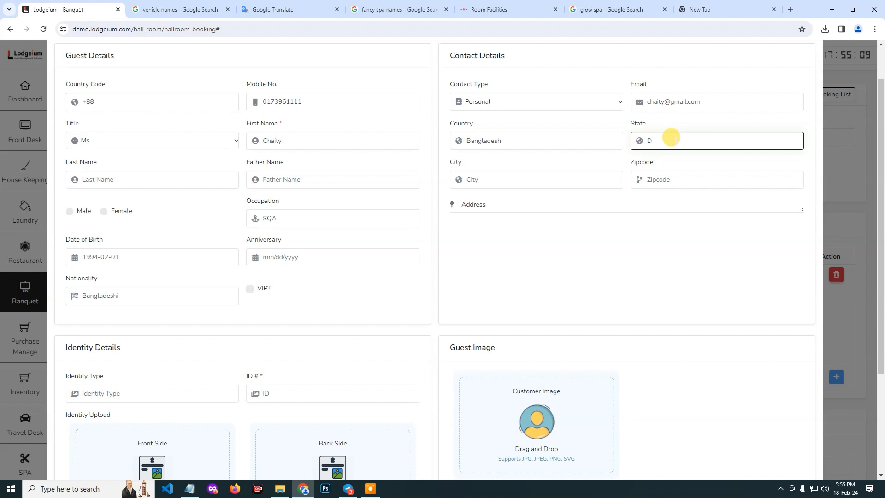
pyautogui.write('Dhaka')
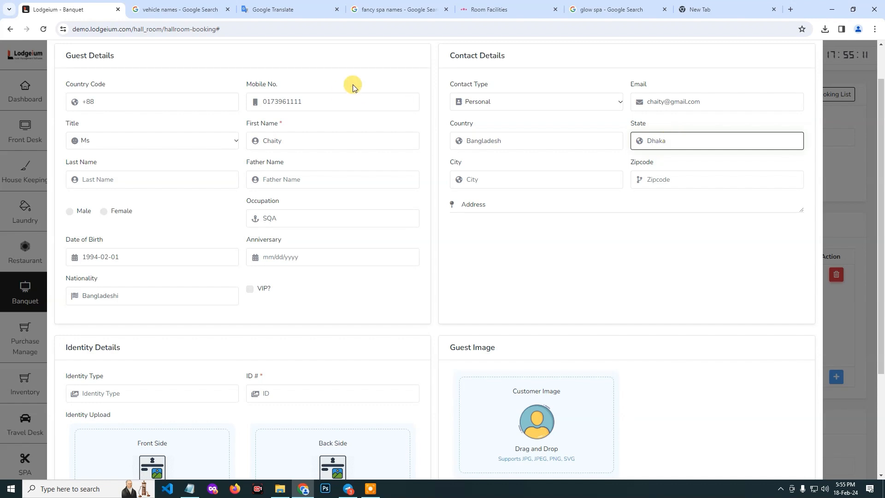
# Fill in the customer's city and zip code.
pyautogui.click(492, 185)
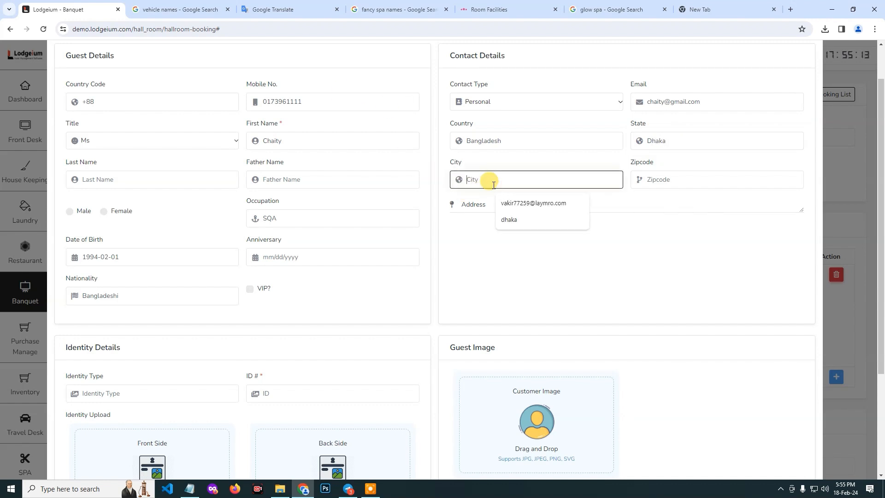
pyautogui.write('D')
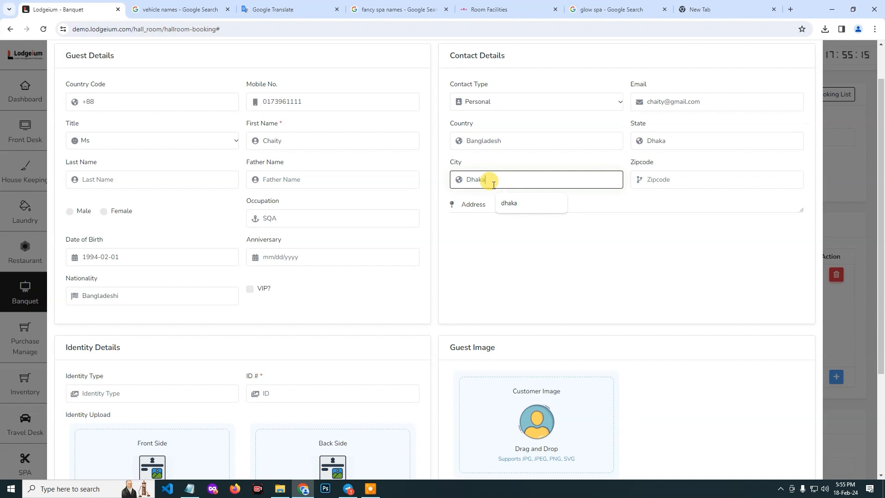
pyautogui.write('haka')
pyautogui.click(681, 181)
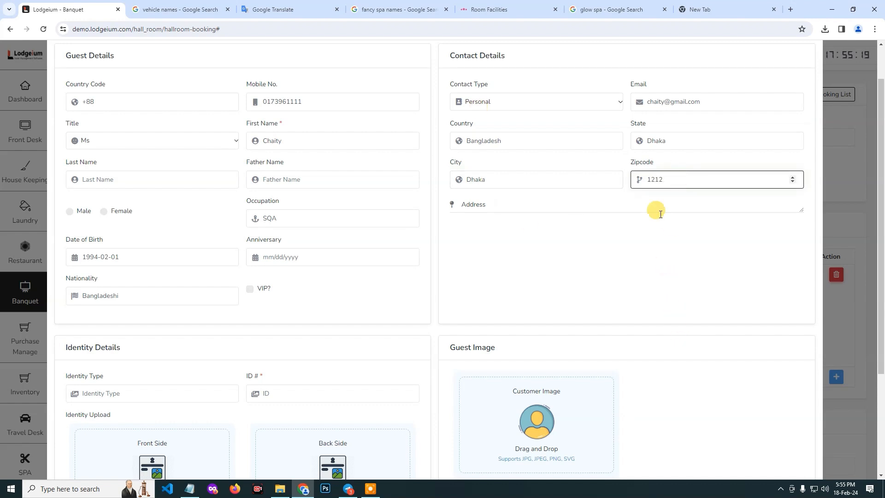
# Fill in the customer's street address in the contact details.
pyautogui.click(488, 199)
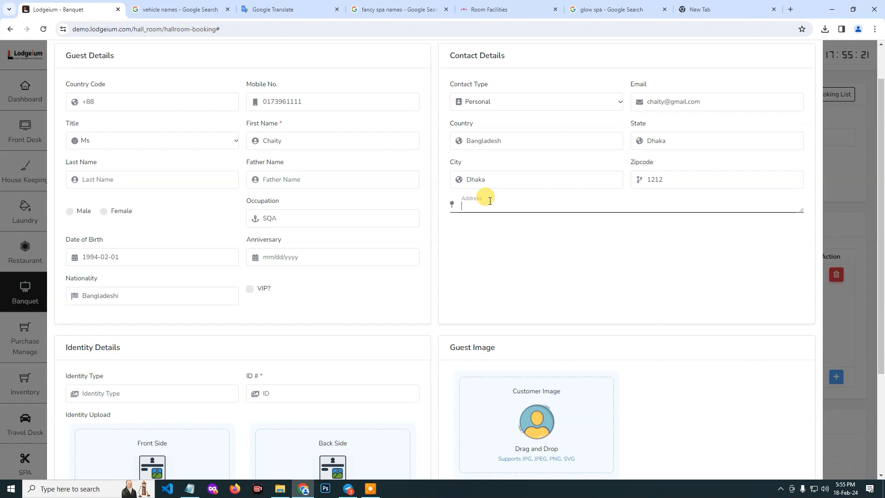
pyautogui.write('Baridhara')
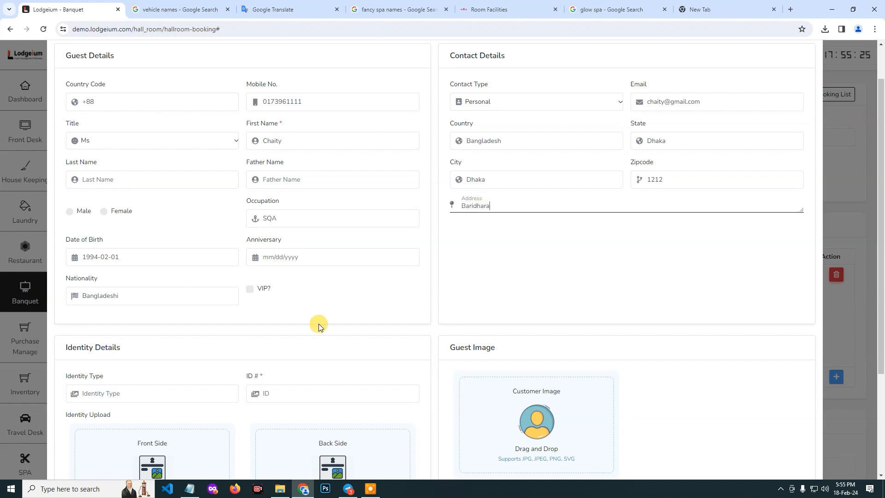
# Enter Passport as the identity type and fill in the customer's ID number.
pyautogui.scroll(-3, 319, 323)
pyautogui.click(119, 256)
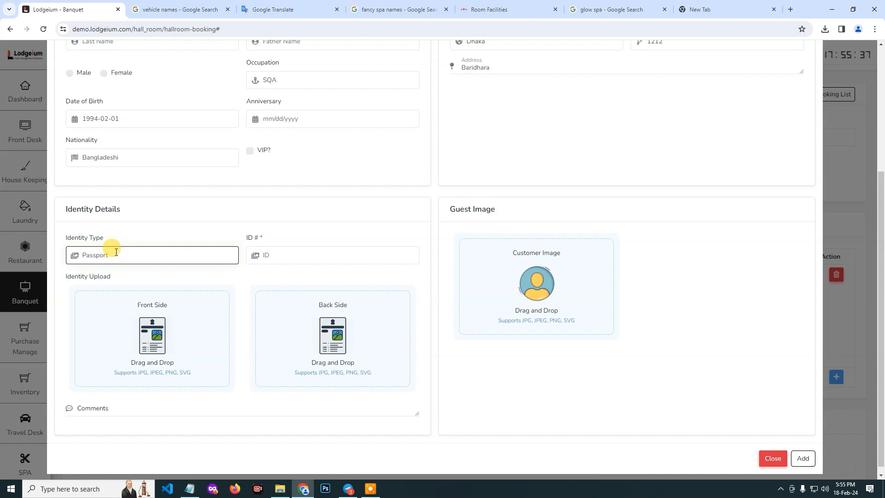
pyautogui.click(299, 258)
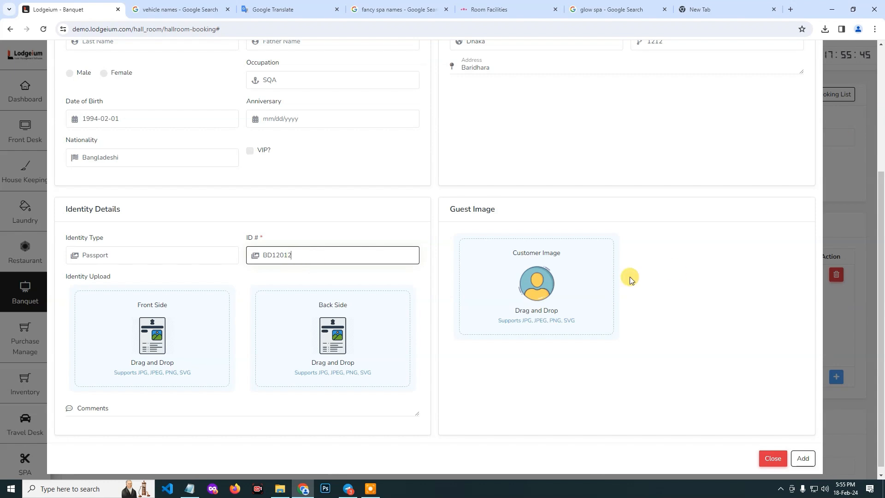
# Upload Seating_img web.jpg as the front side and download.png as the back side of the customer's identity document.
pyautogui.scroll(-1, 251, 354)
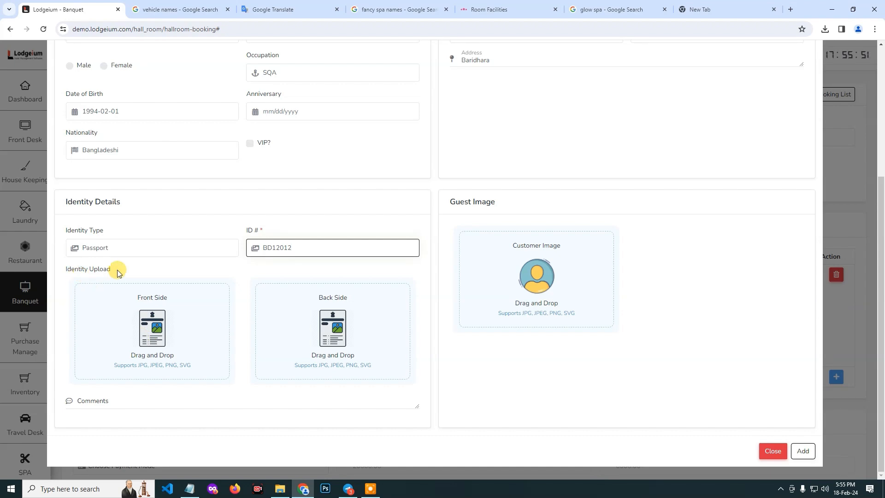
pyautogui.click(144, 339)
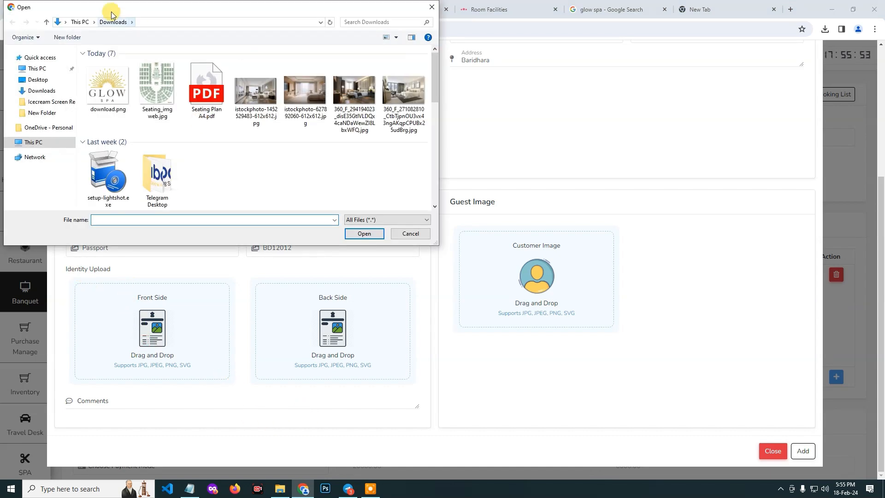
pyautogui.doubleClick(157, 87)
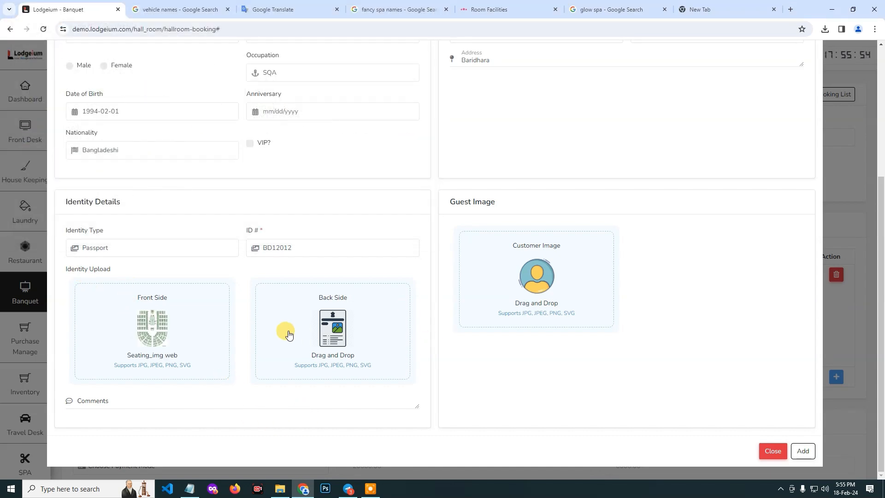
pyautogui.click(318, 334)
pyautogui.doubleClick(99, 83)
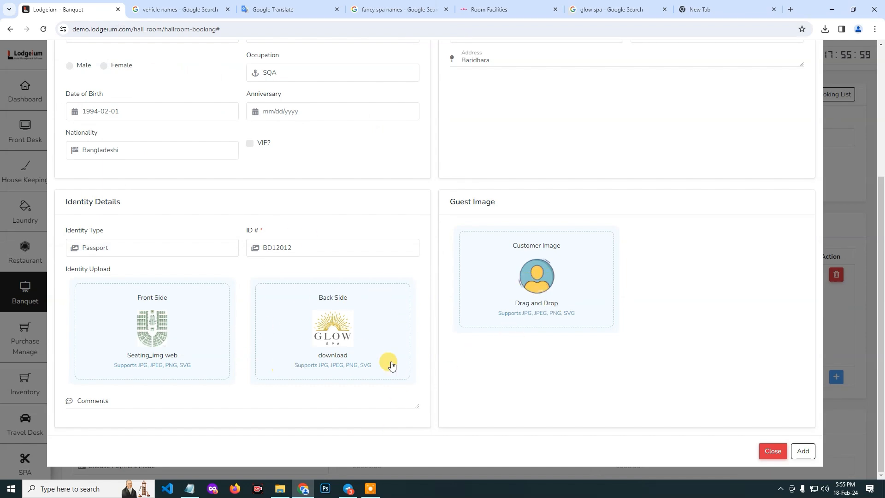
# Upload front-view-young-woman-making-quiet-sign.jpg as the customer image and add the customer to the booking.
pyautogui.click(530, 302)
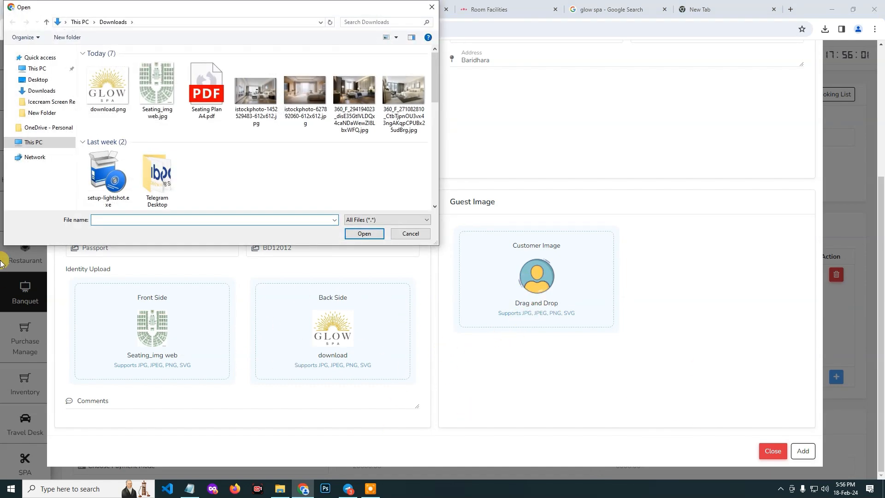
pyautogui.scroll(-3, 158, 173)
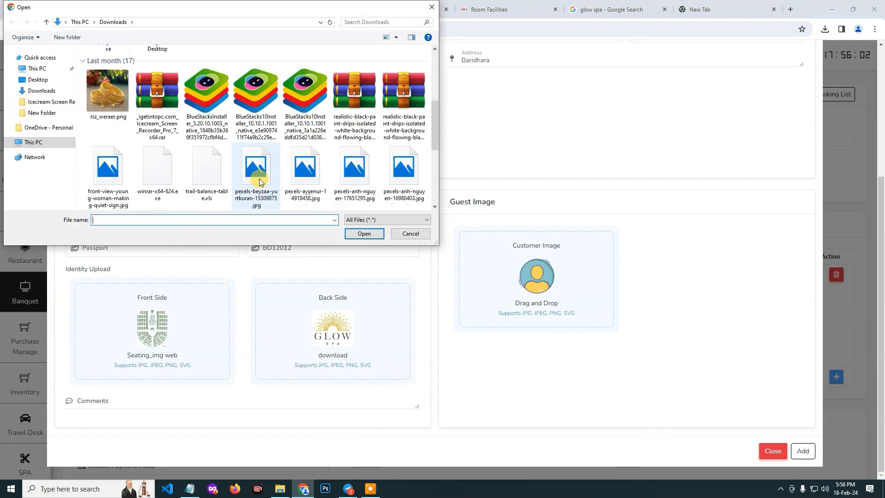
pyautogui.doubleClick(105, 173)
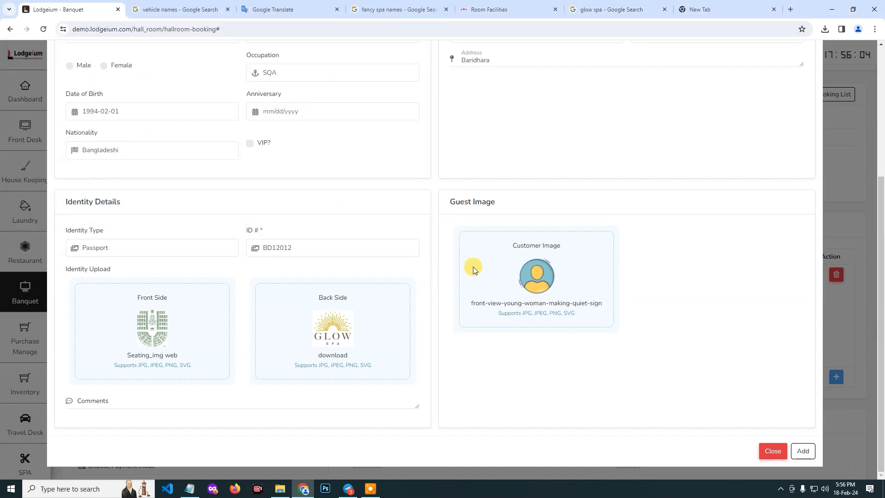
pyautogui.click(802, 451)
# Save the hall room booking without choosing a payment mode.
pyautogui.scroll(-2, 139, 258)
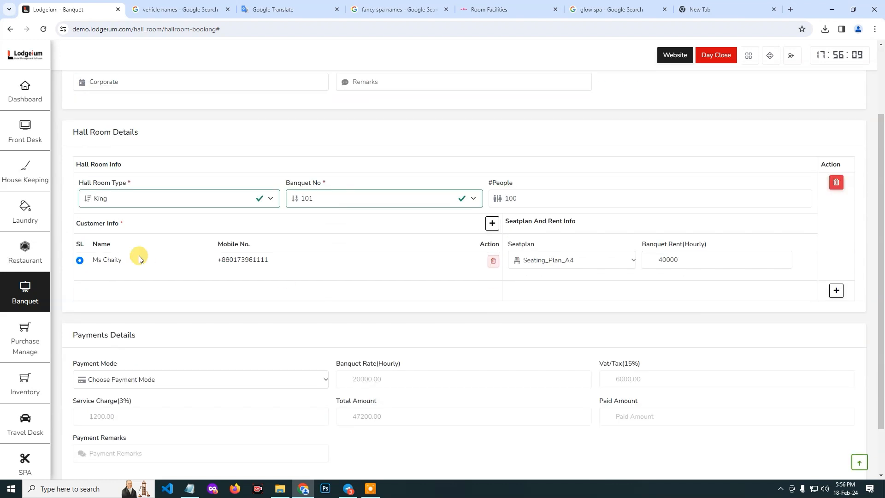
pyautogui.scroll(-2, 638, 318)
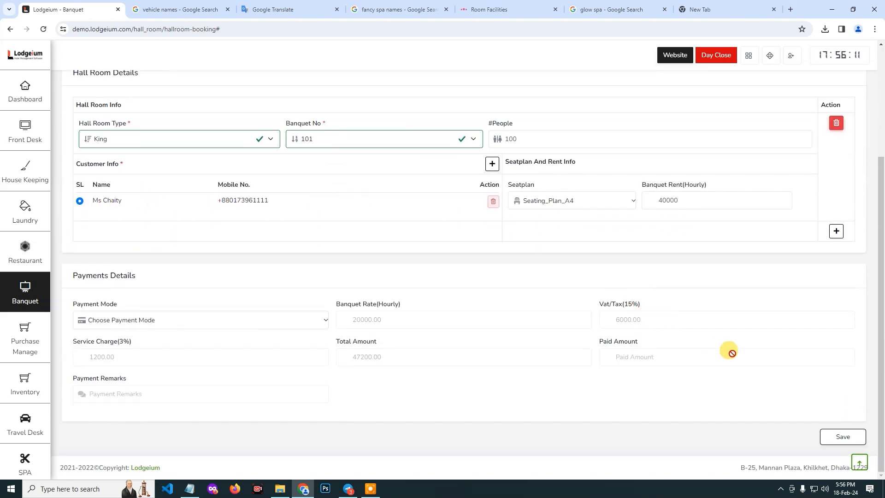
pyautogui.click(841, 436)
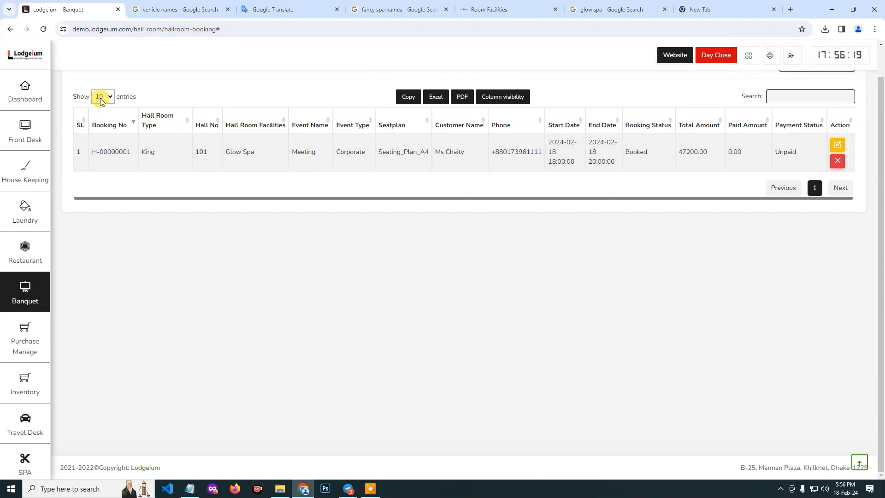
# Check the payment status of the saved hall room booking in the banquet booking list.
pyautogui.scroll(1, 203, 203)
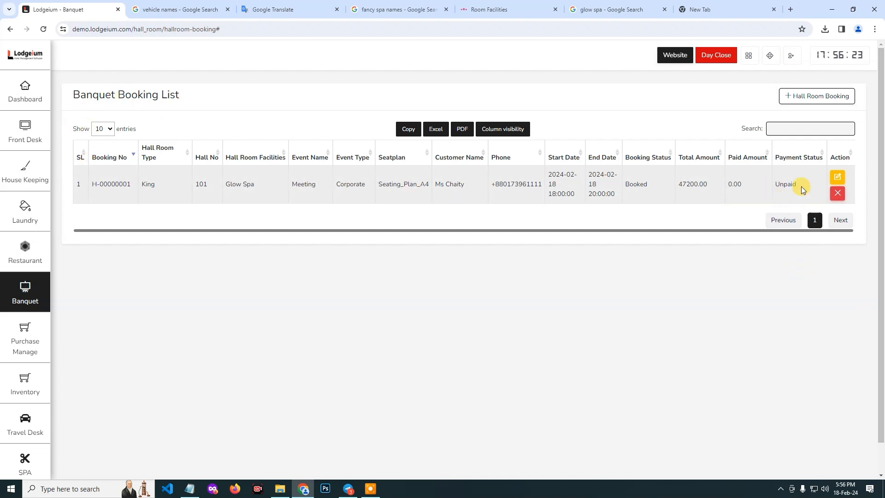
pyautogui.moveTo(797, 182); pyautogui.dragTo(776, 186)
pyautogui.click(500, 265)
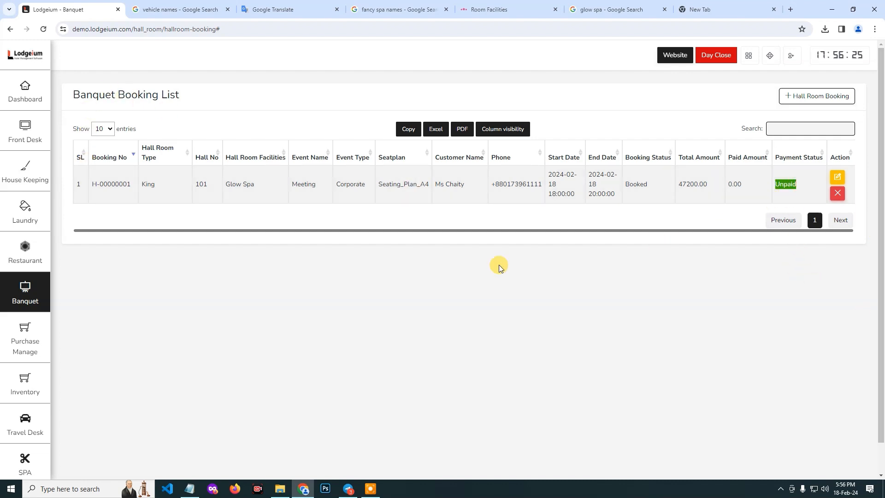
pyautogui.click(579, 288)
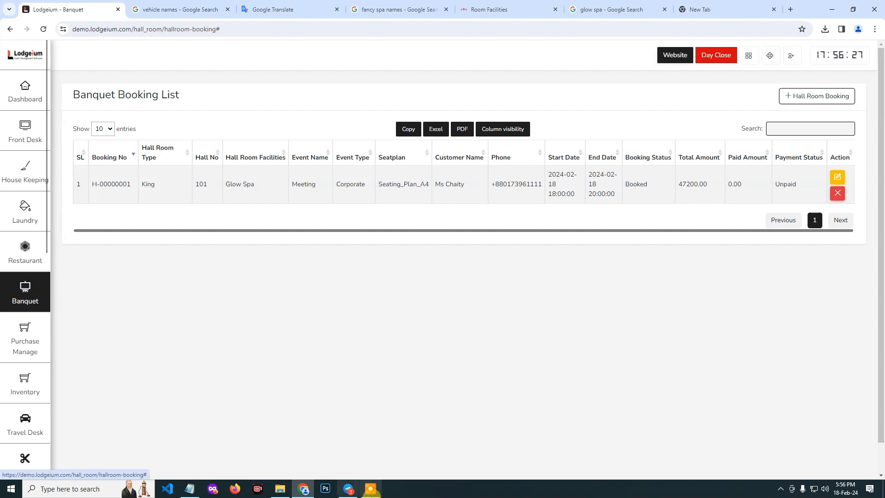
pyautogui.click(371, 488)
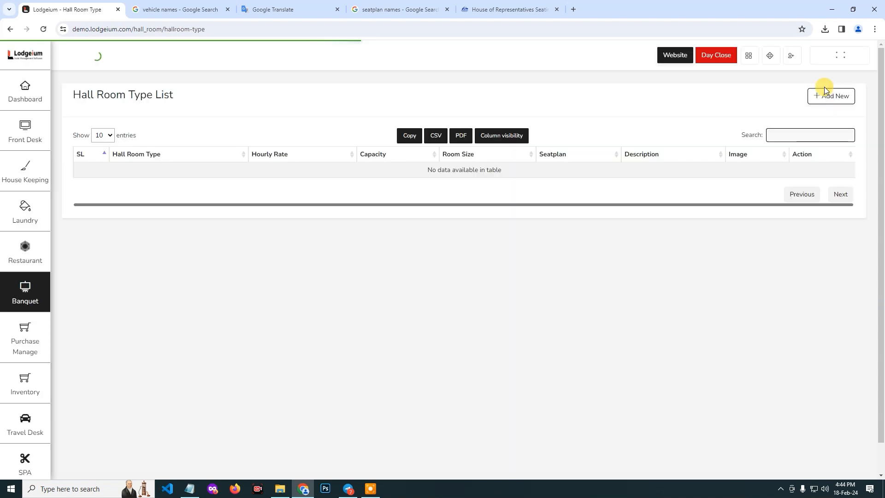
# Start a new hall room type named King with a capacity of 100 and an hourly rate of 20000.
pyautogui.click(825, 92)
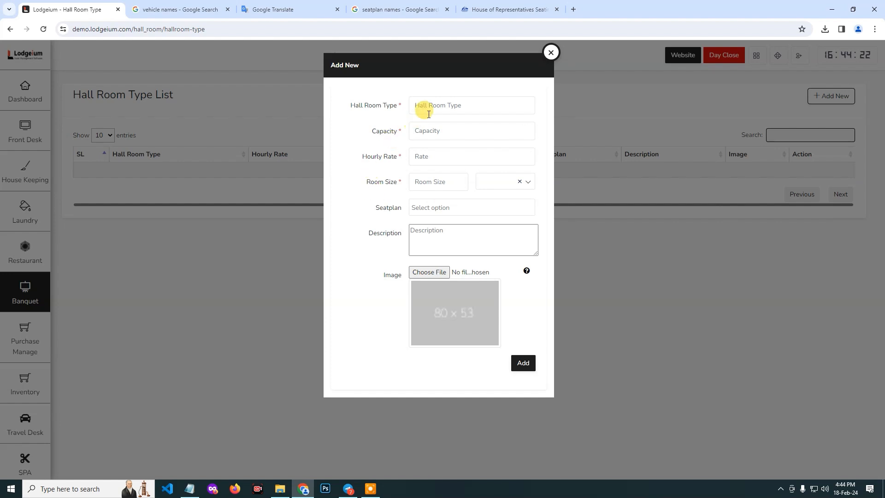
pyautogui.click(438, 101)
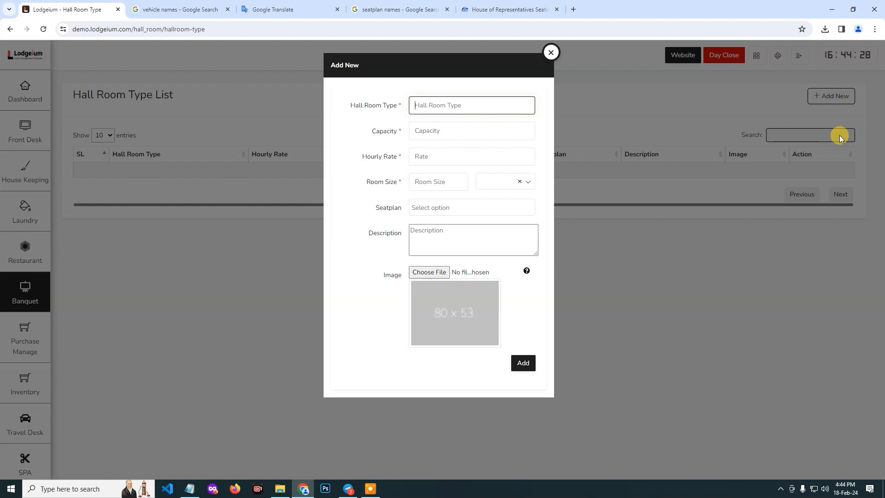
pyautogui.write('King')
pyautogui.click(434, 130)
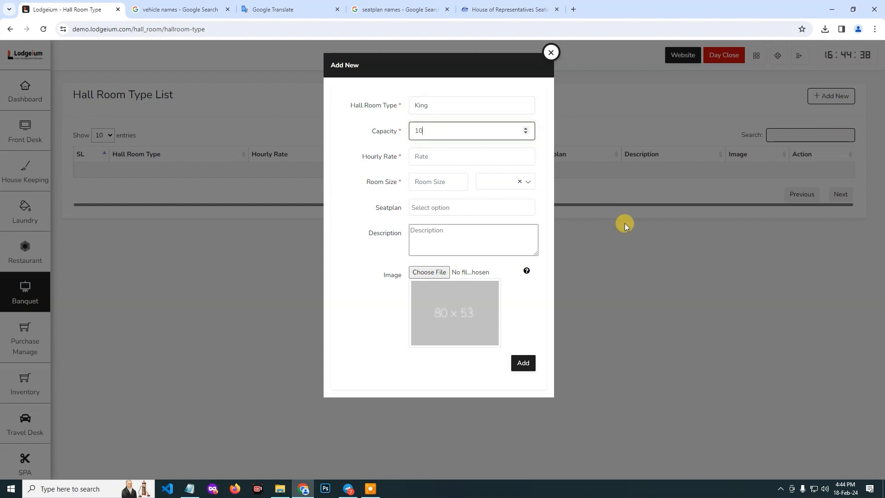
pyautogui.click(444, 157)
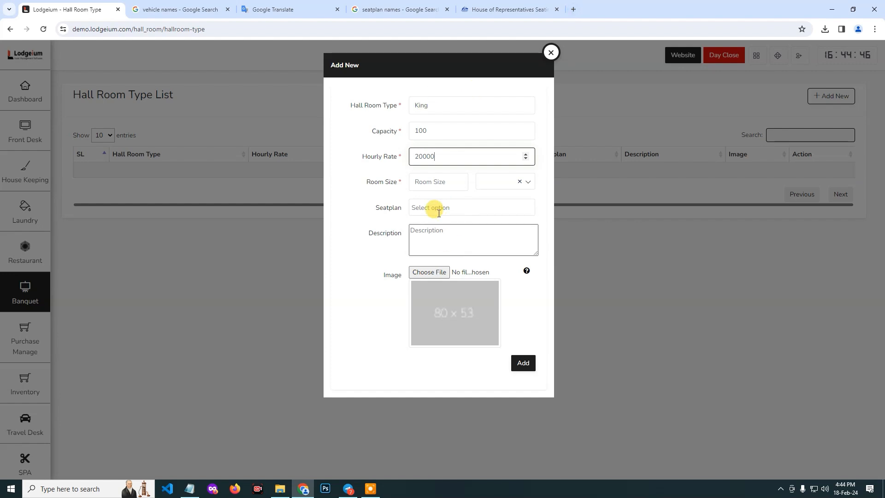
# Set the King type's room size to 800 and choose Seating_Plan_A4 as its seatplan.
pyautogui.click(449, 185)
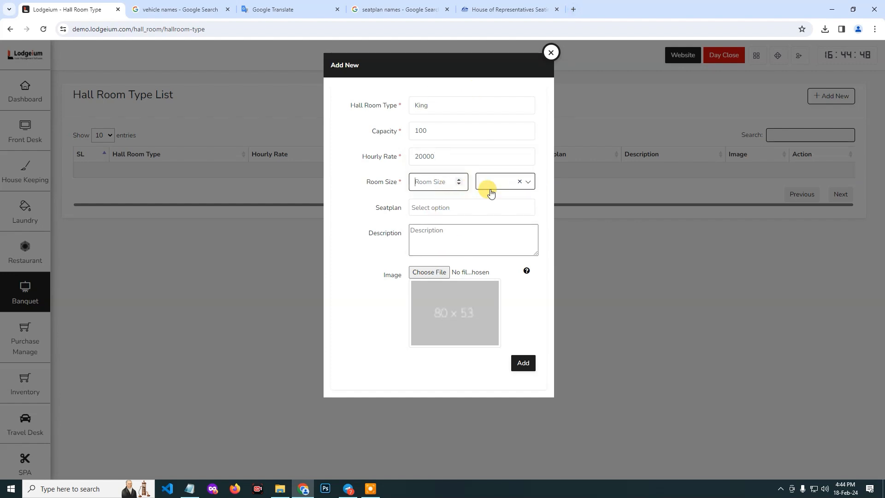
pyautogui.write('800')
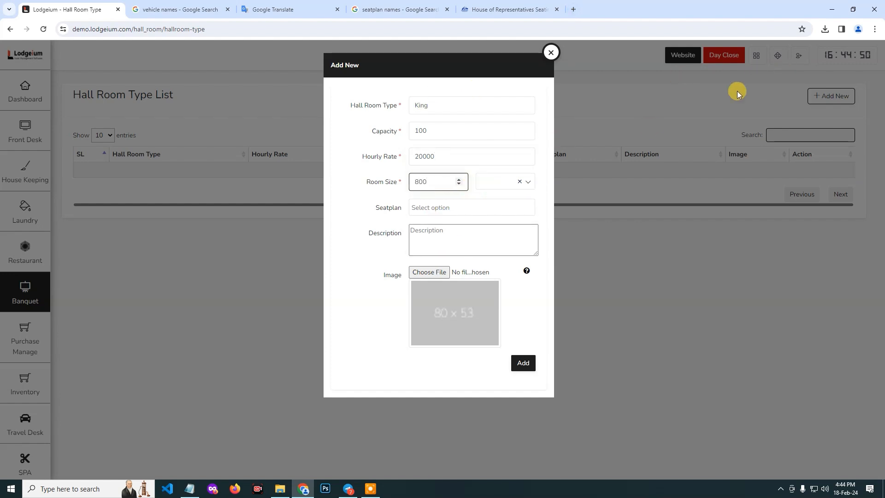
pyautogui.click(438, 210)
pyautogui.click(439, 212)
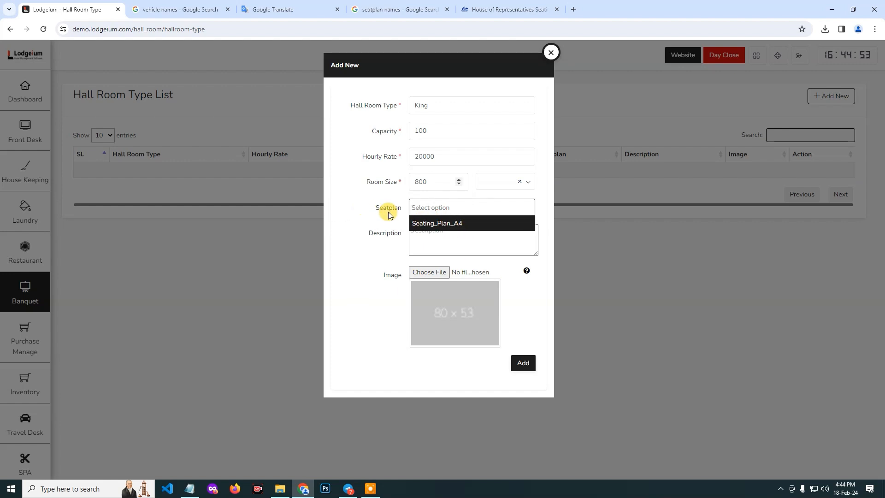
pyautogui.click(452, 224)
pyautogui.click(420, 231)
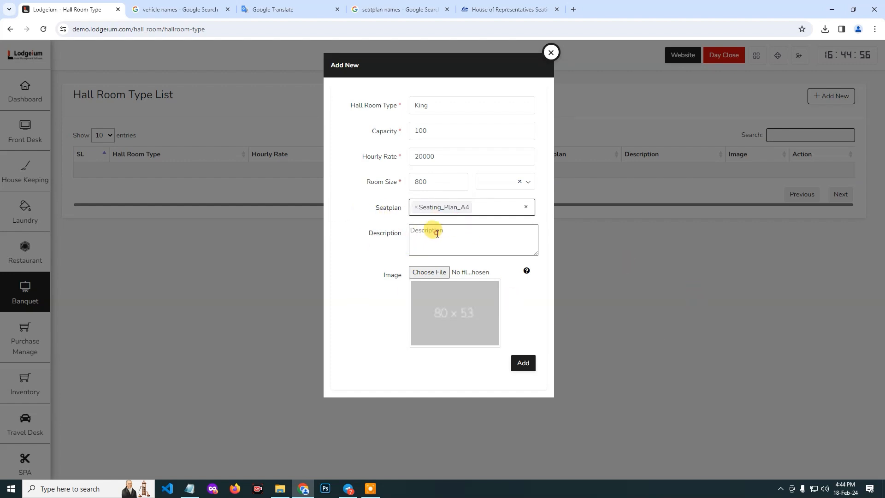
# Upload Seating_img web.jpg as the image of the hall room type and add the type to the list.
pyautogui.click(429, 272)
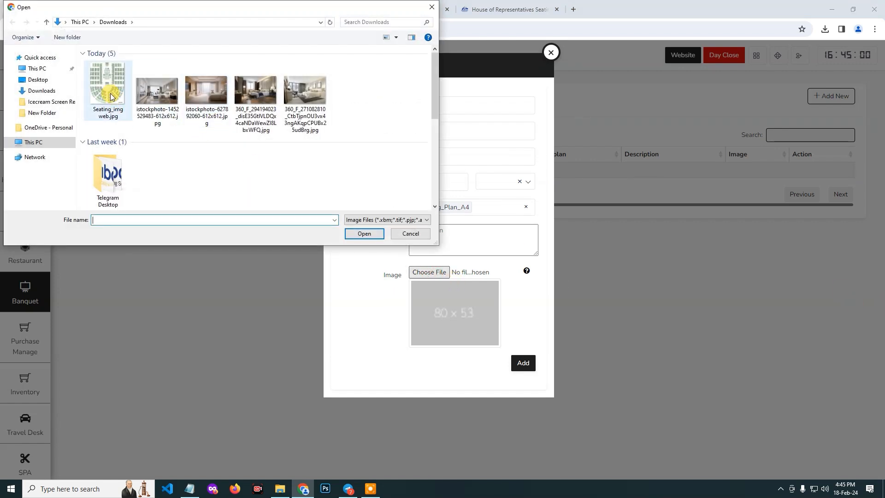
pyautogui.doubleClick(108, 90)
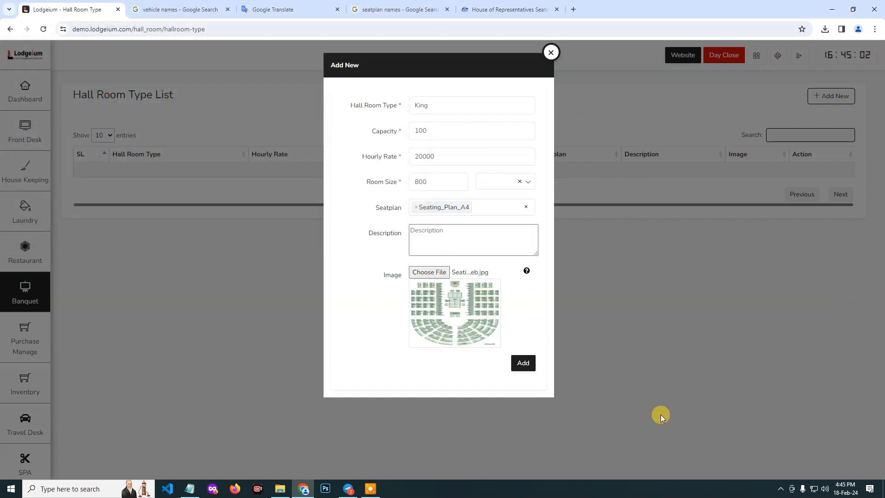
pyautogui.click(528, 366)
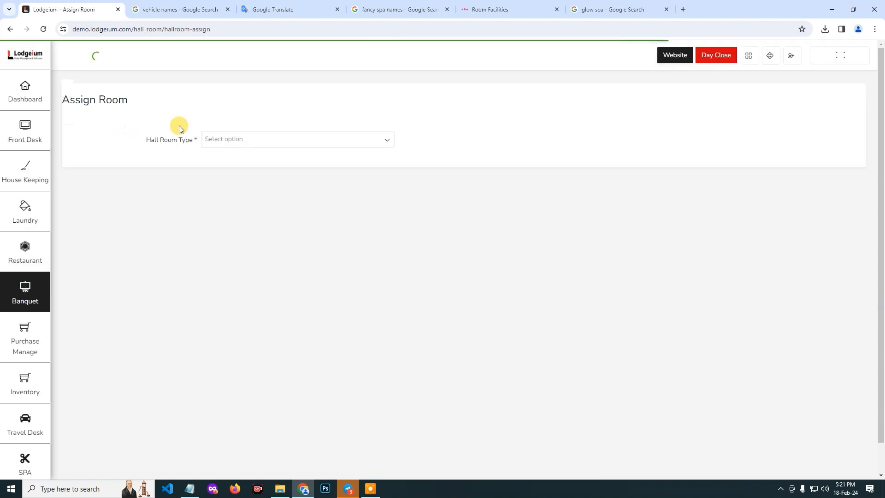
# Assign Room No.105 and Room No.109 on the first floor to the King hall room type.
pyautogui.click(207, 140)
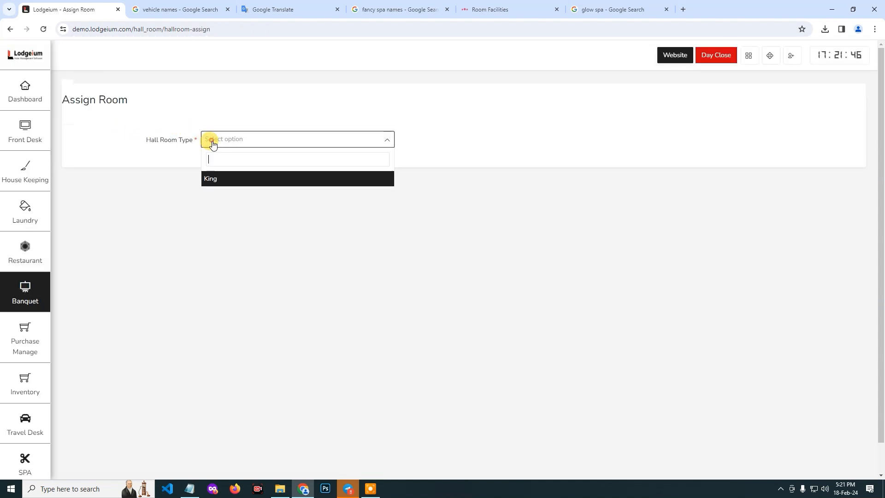
pyautogui.click(211, 179)
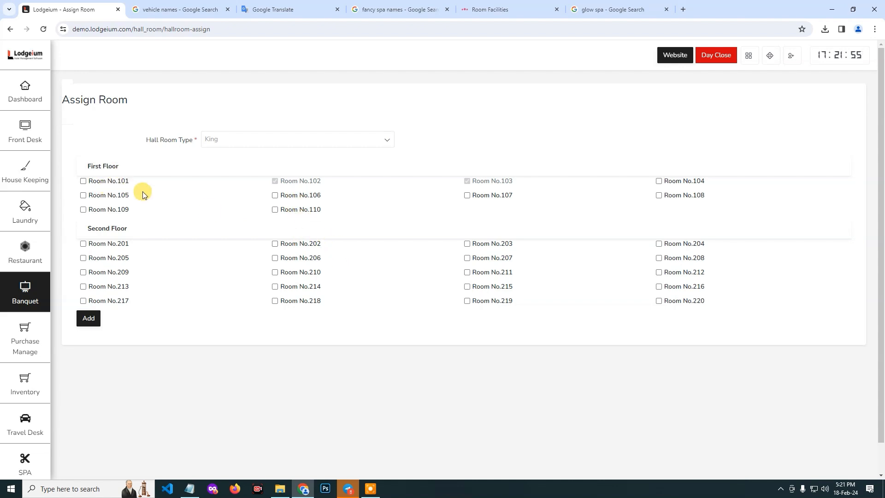
pyautogui.click(83, 195)
pyautogui.click(83, 210)
pyautogui.click(86, 317)
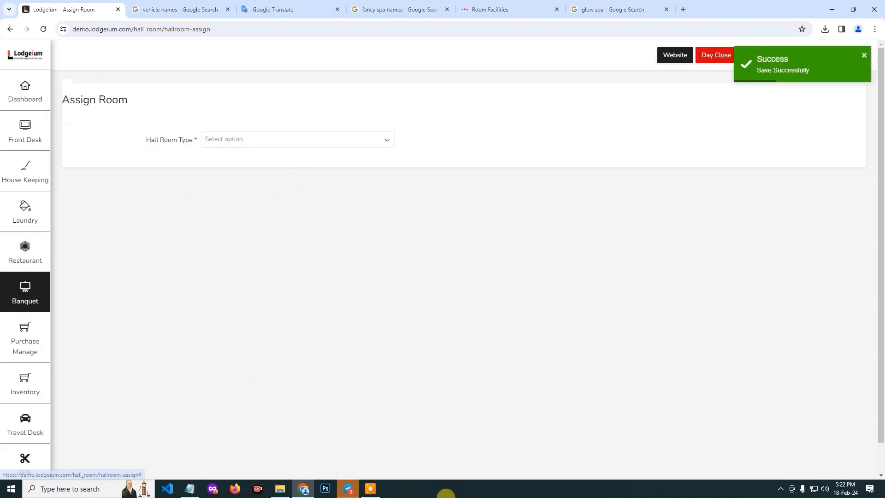
pyautogui.click(368, 489)
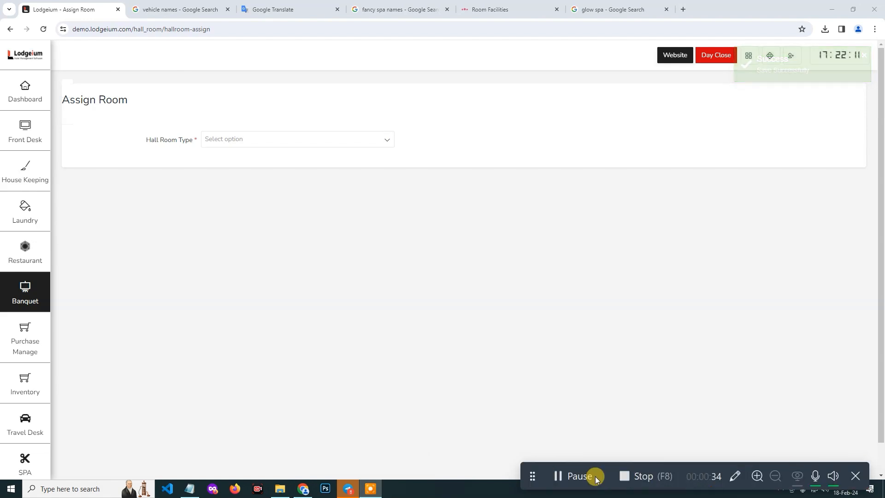
pyautogui.click(652, 477)
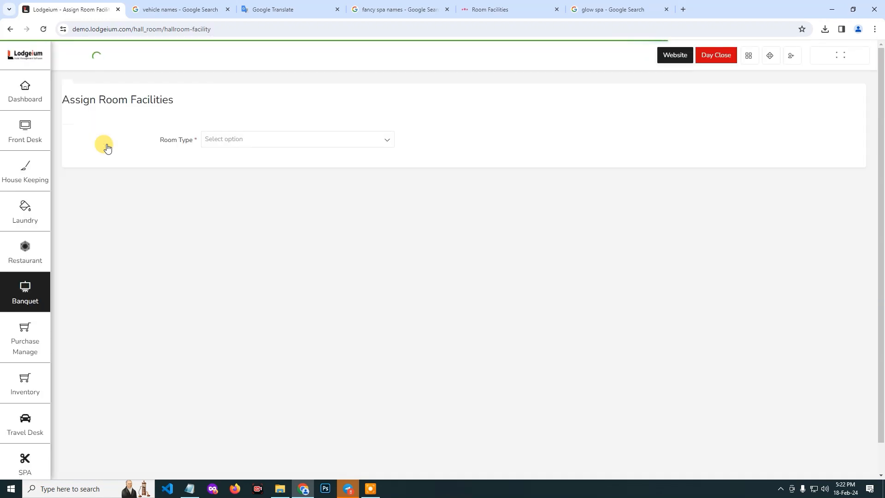
# Assign the Glow Spa facility to the King room type.
pyautogui.click(255, 141)
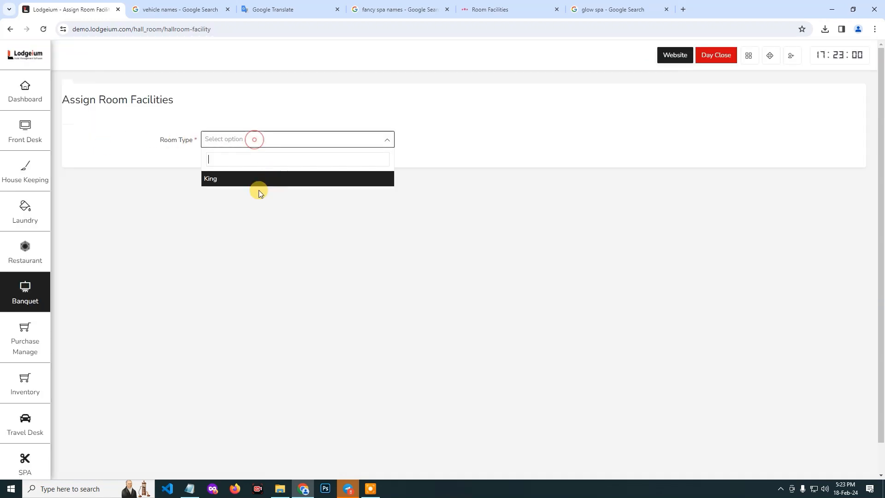
pyautogui.click(237, 181)
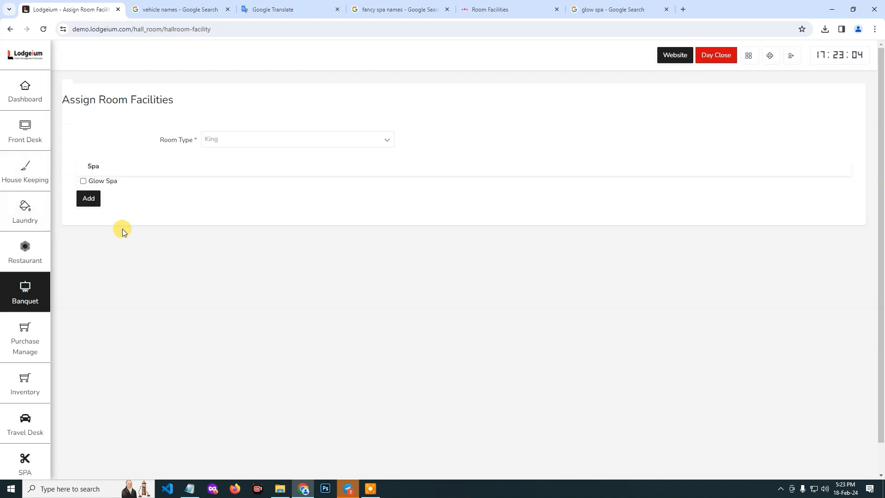
pyautogui.click(83, 181)
pyautogui.click(87, 200)
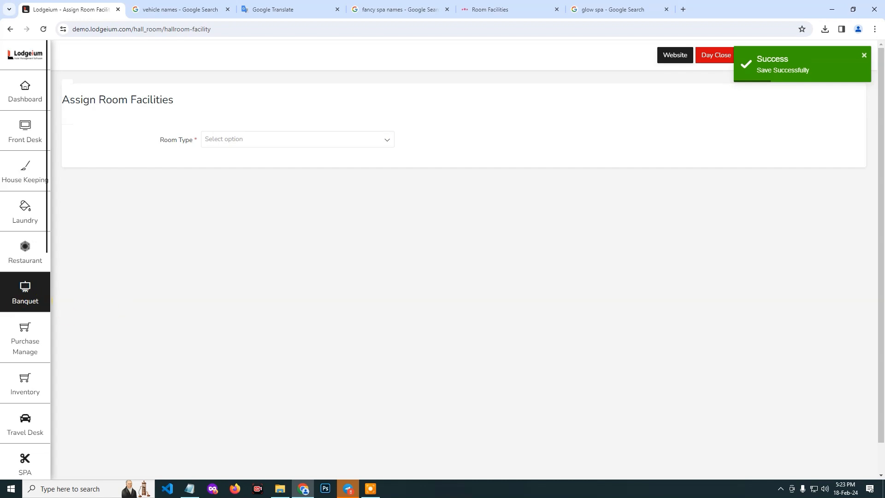
pyautogui.click(371, 489)
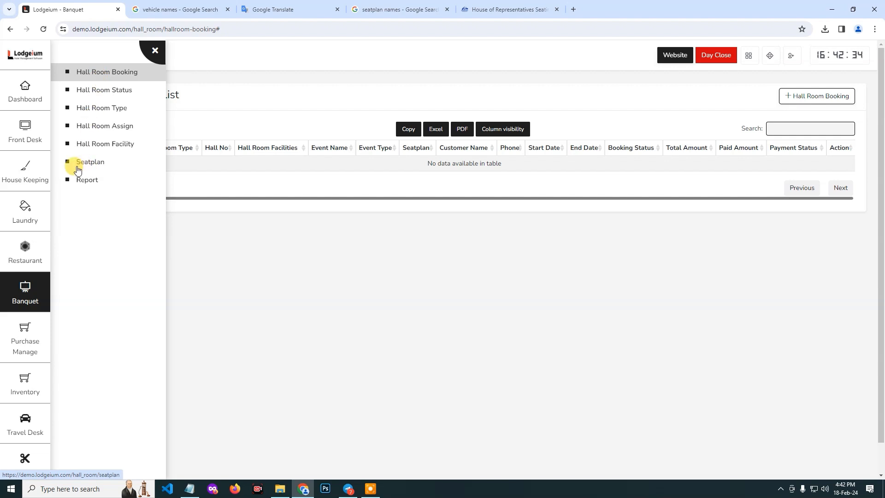
# Start a new banquet seatplan named Seating_Plan_A4 with the description "Seat Plan Number One".
pyautogui.click(90, 162)
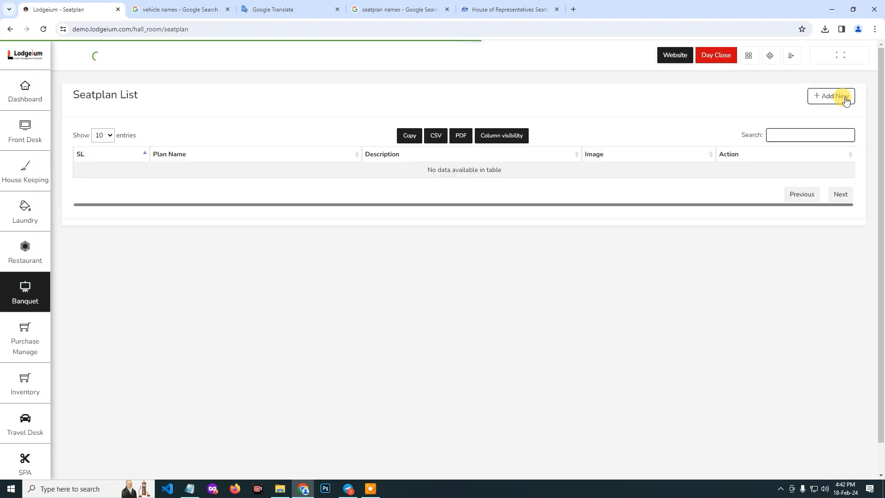
pyautogui.click(840, 95)
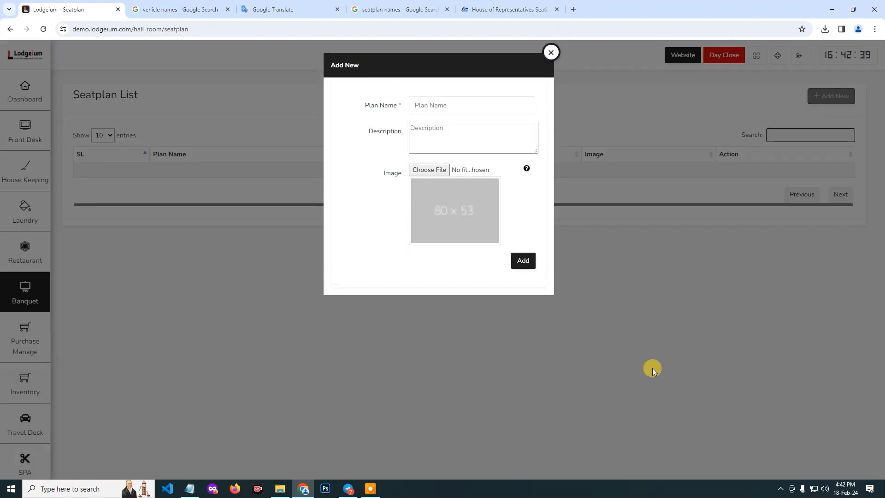
pyautogui.click(435, 103)
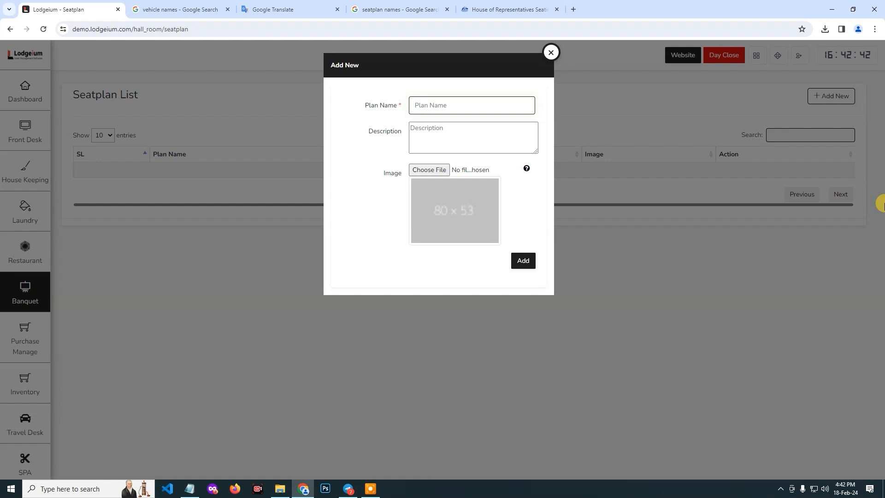
pyautogui.write('Seating_Pl')
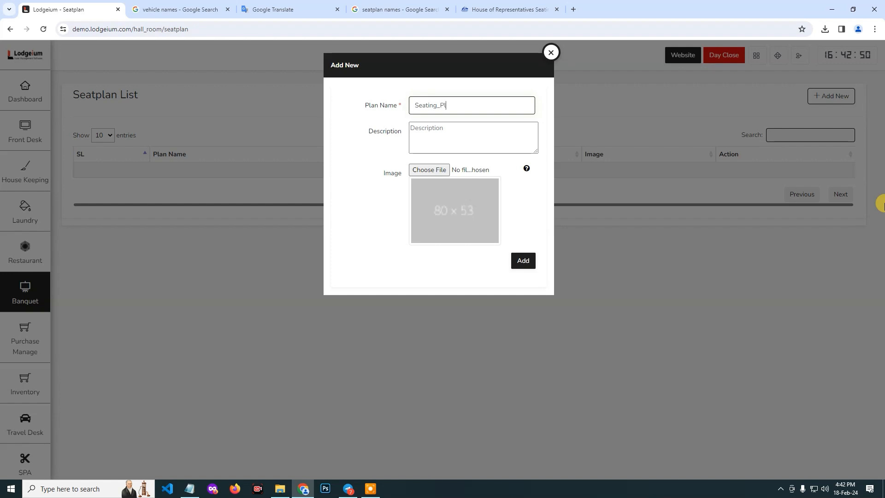
pyautogui.write('an')
pyautogui.press('BackSpace')
pyautogui.write('_A4')
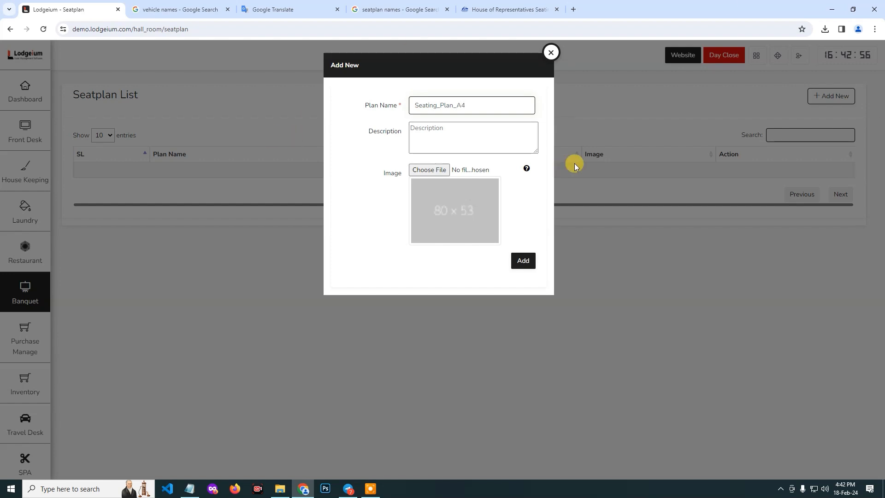
pyautogui.click(421, 130)
pyautogui.write('Seat Plan Number One')
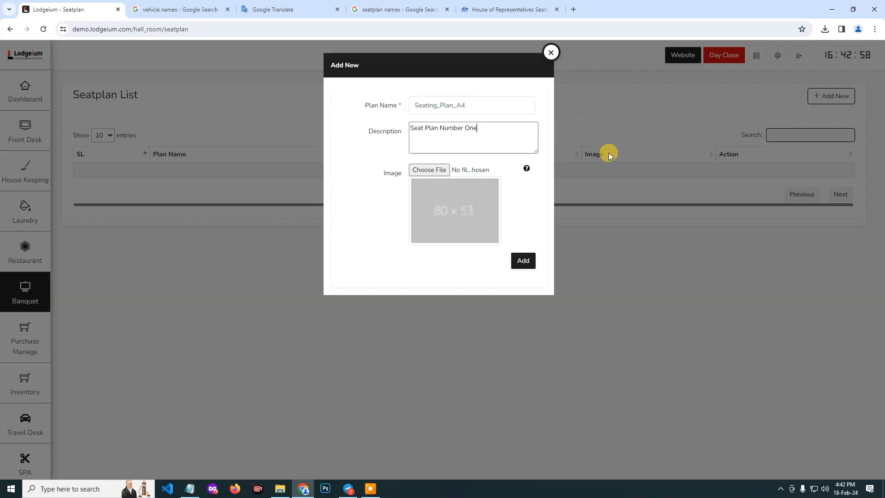
# Upload Seating_img web.jpg as the seatplan's image and add the seatplan.
pyautogui.click(428, 170)
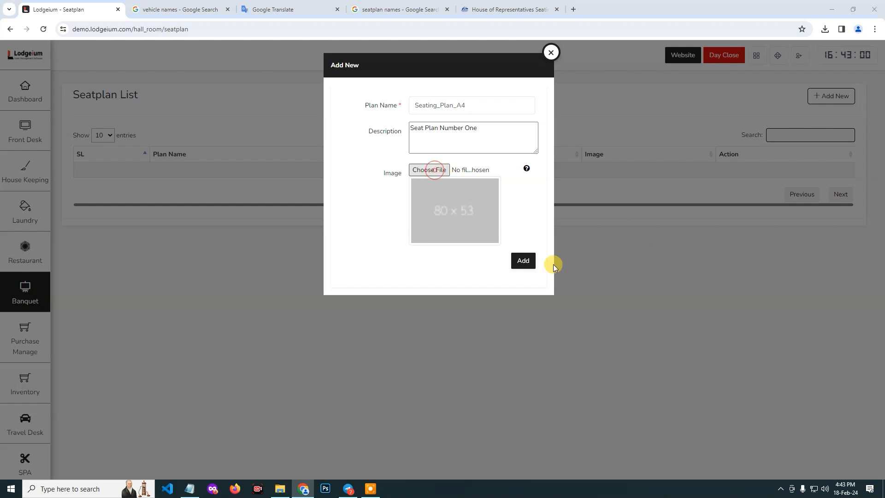
pyautogui.doubleClick(117, 103)
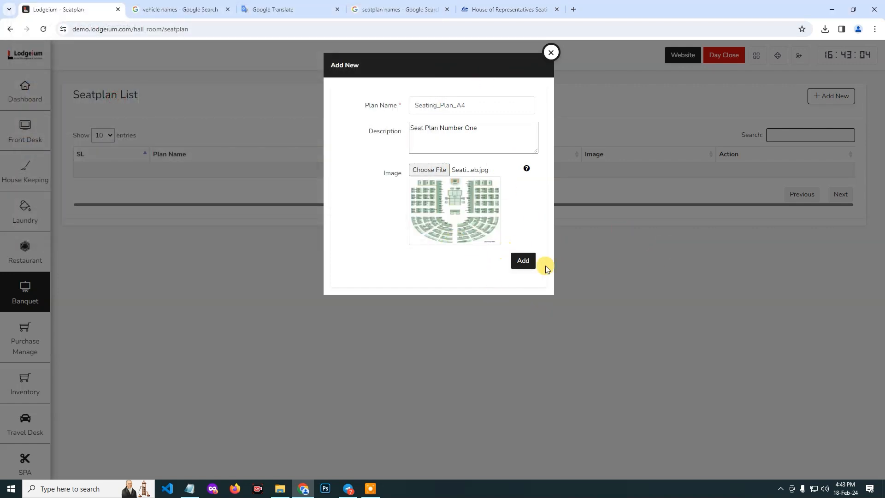
pyautogui.click(527, 266)
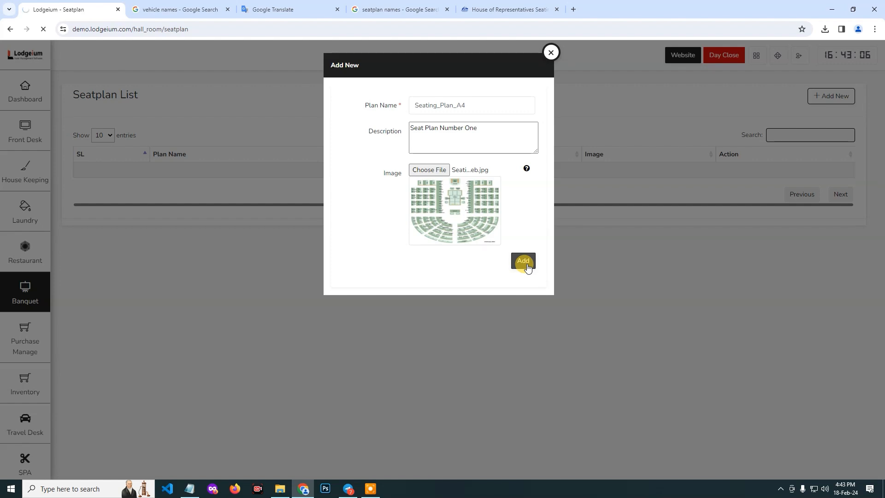